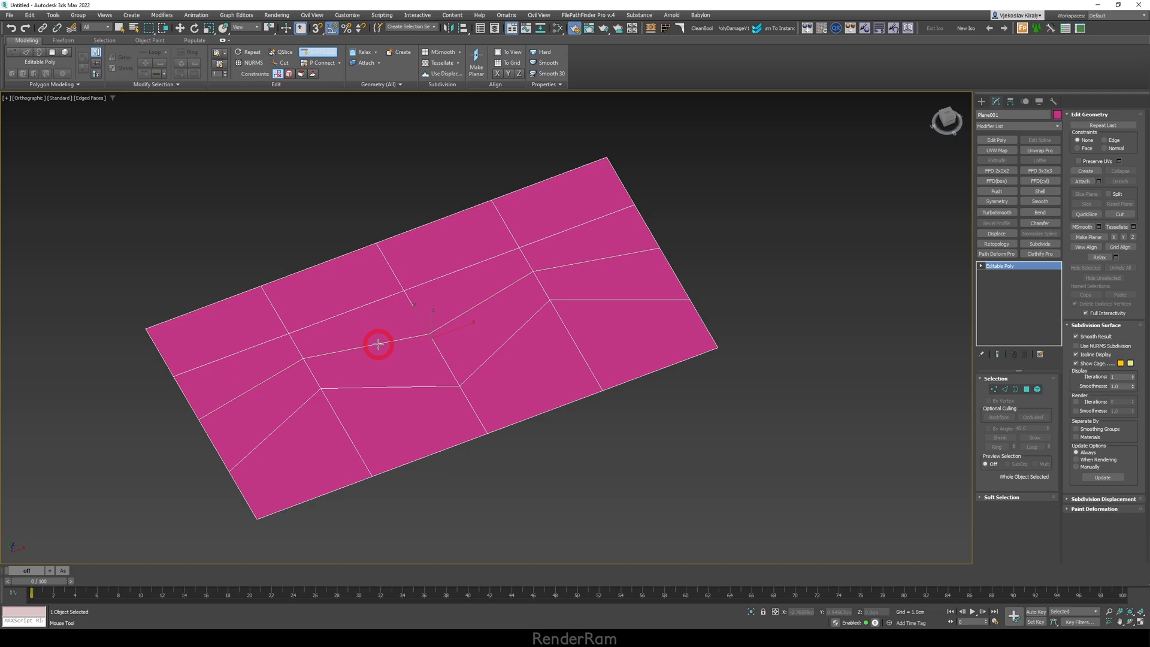
# Step: Use Swift Loop to adjust an edge loop running along the pink plane
pyautogui.moveTo(379, 345); pyautogui.dragTo(541, 290)
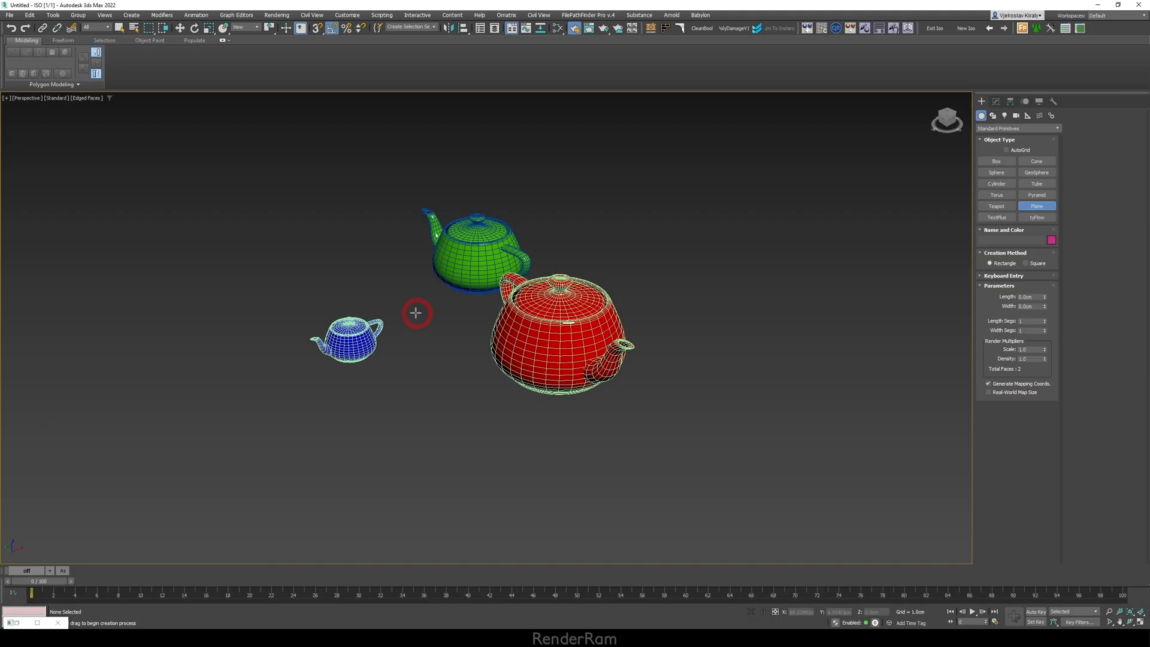
# Step: Create a ground plane between the three teapots and keep it selected
pyautogui.rightClick(571, 376)
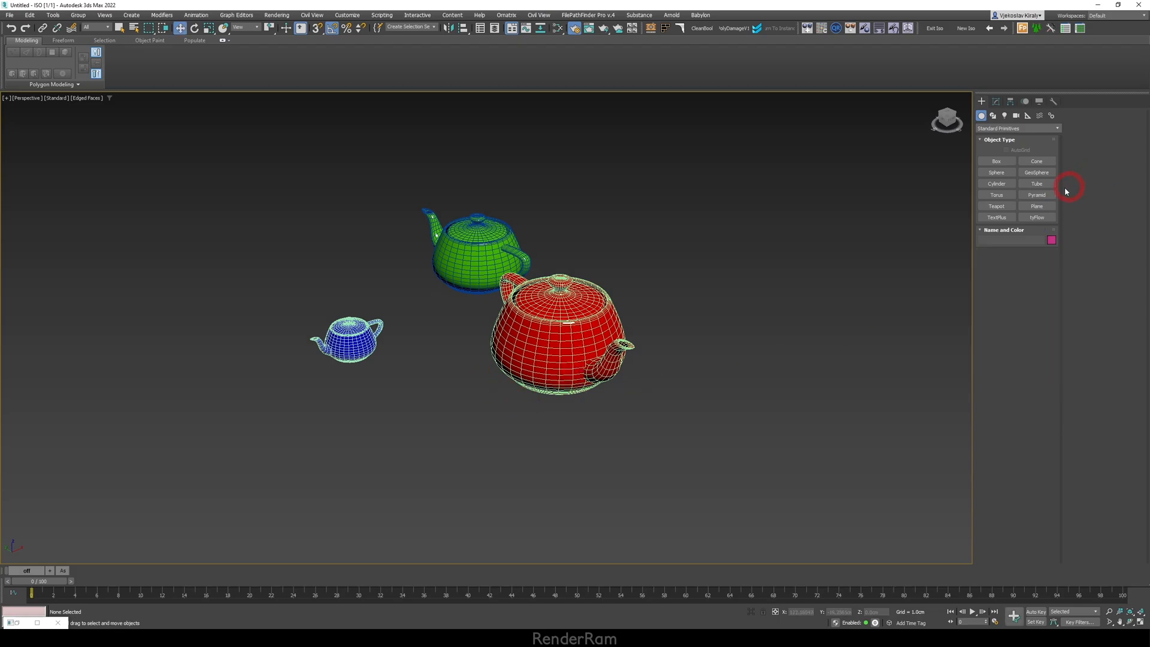
pyautogui.click(1038, 206)
pyautogui.moveTo(382, 300); pyautogui.dragTo(639, 321)
pyautogui.rightClick(509, 304)
pyautogui.moveTo(467, 321)
pyautogui.keyDown('alt'); pyautogui.mouseDown(button='middle')
pyautogui.moveTo(460, 370)
pyautogui.moveTo(487, 321)
pyautogui.mouseUp(button='middle'); pyautogui.keyUp('alt')
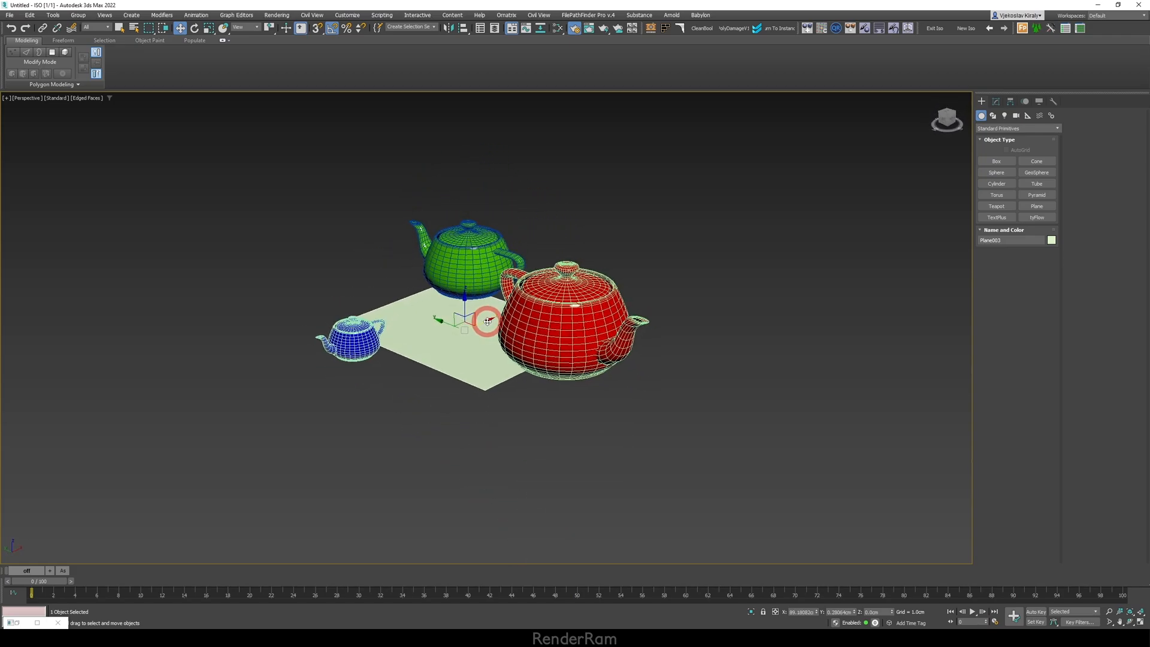
pyautogui.click(437, 349)
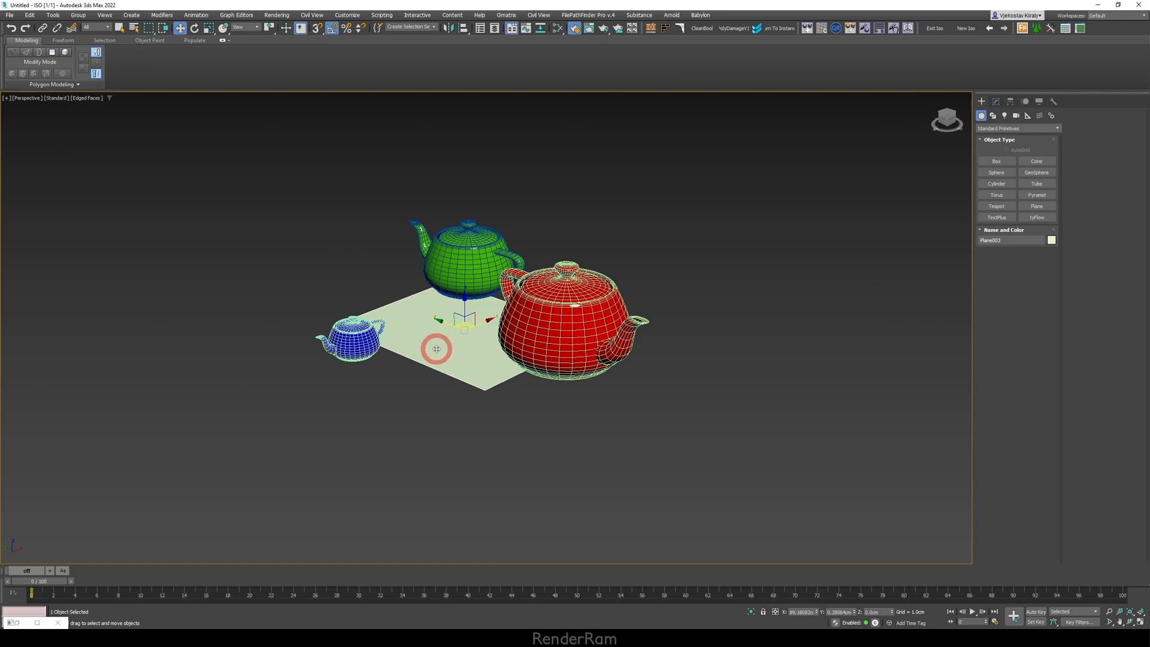
# Step: Try to enlarge the ground plane far beyond the teapots with uniform scaling
pyautogui.scroll(-15, 437, 349)
pyautogui.press('r')
pyautogui.moveTo(427, 369); pyautogui.dragTo(354, 354)
pyautogui.rightClick(744, 490)
pyautogui.click(1120, 623)
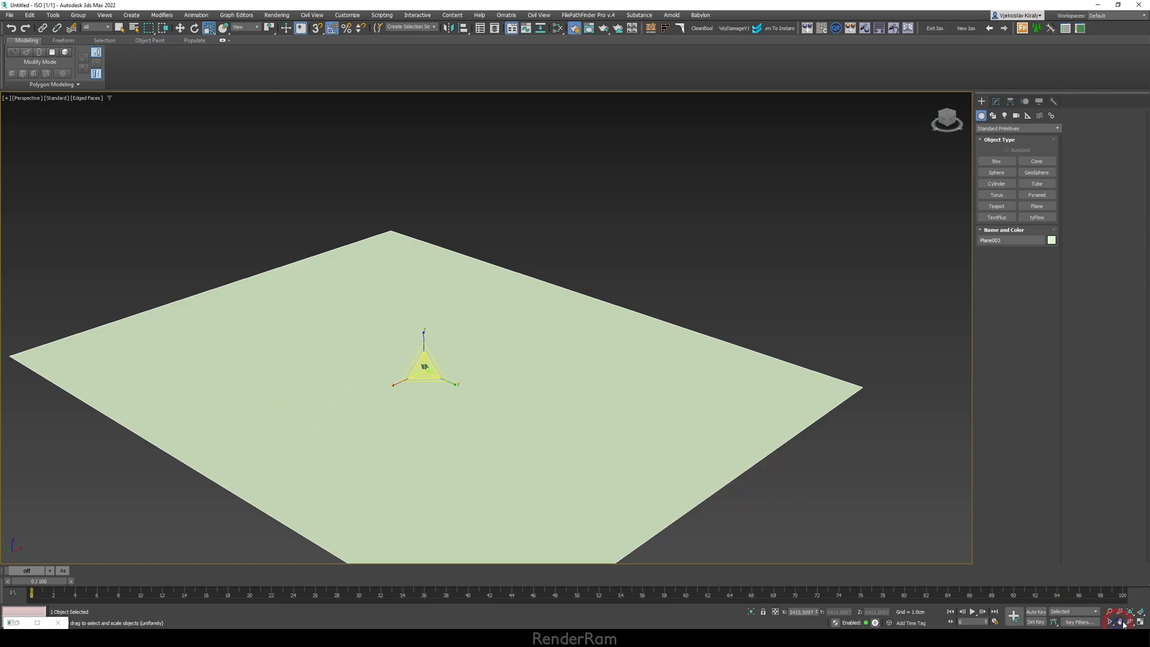
pyautogui.click(1141, 613)
pyautogui.keyDown('alt'); pyautogui.moveTo(522, 354); pyautogui.dragTo(477, 339, button='middle'); pyautogui.keyUp('alt')
pyautogui.scroll(15, 479, 341)
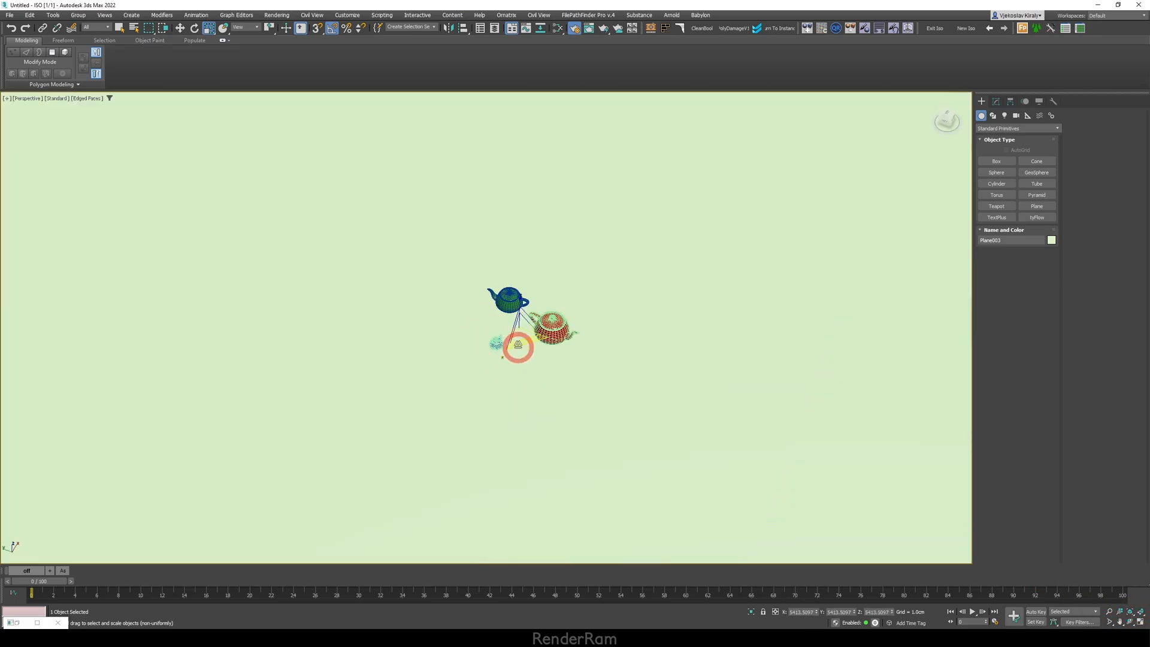
# Step: Undo the scaling of the ground plane
pyautogui.scroll(-15, 495, 312)
pyautogui.hotkey('ctrl', 'z')
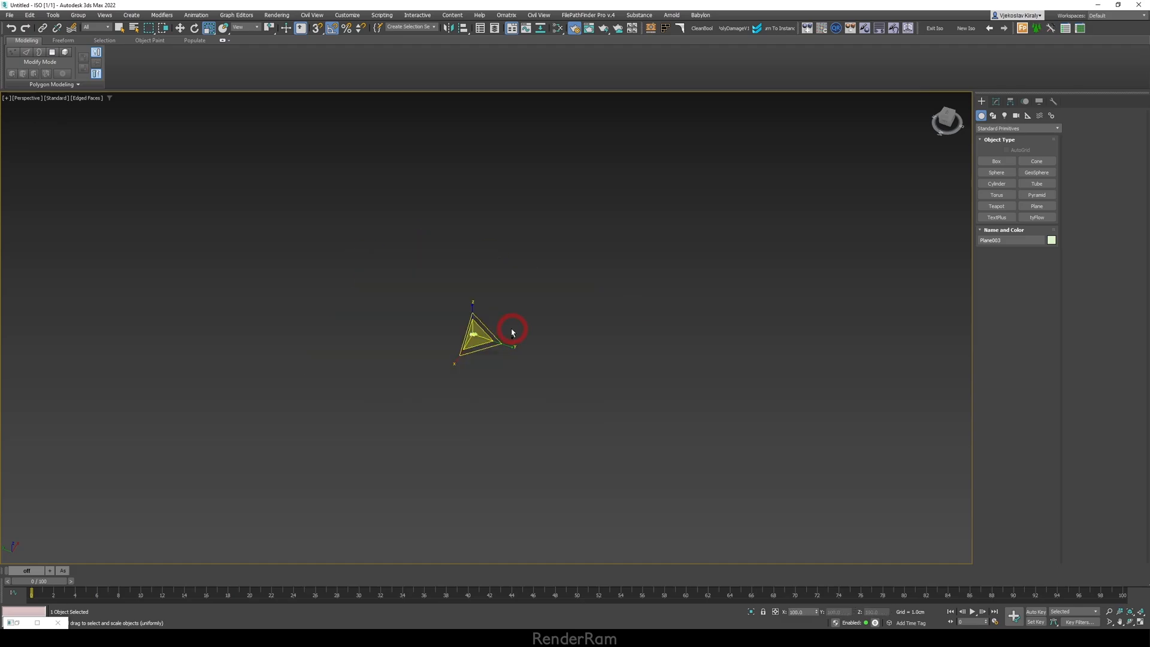
pyautogui.scroll(10, 481, 332)
pyautogui.keyDown('alt'); pyautogui.moveTo(393, 360); pyautogui.dragTo(386, 334, button='middle'); pyautogui.keyUp('alt')
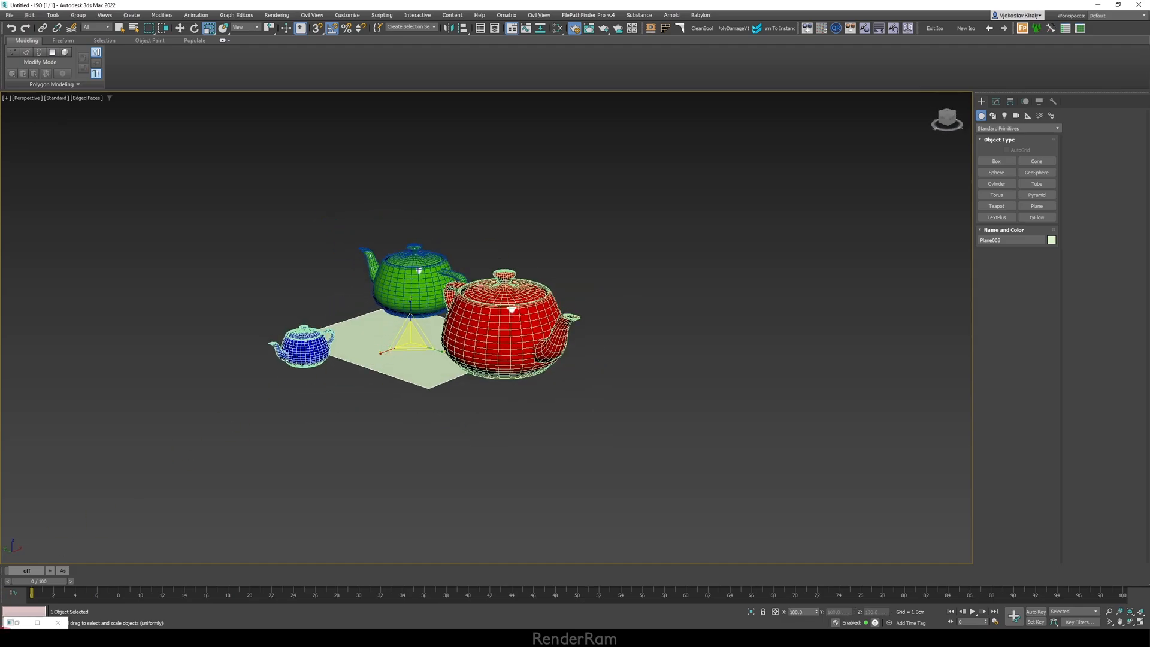
# Step: Set the ground plane's render scale multiplier to 50
pyautogui.click(997, 102)
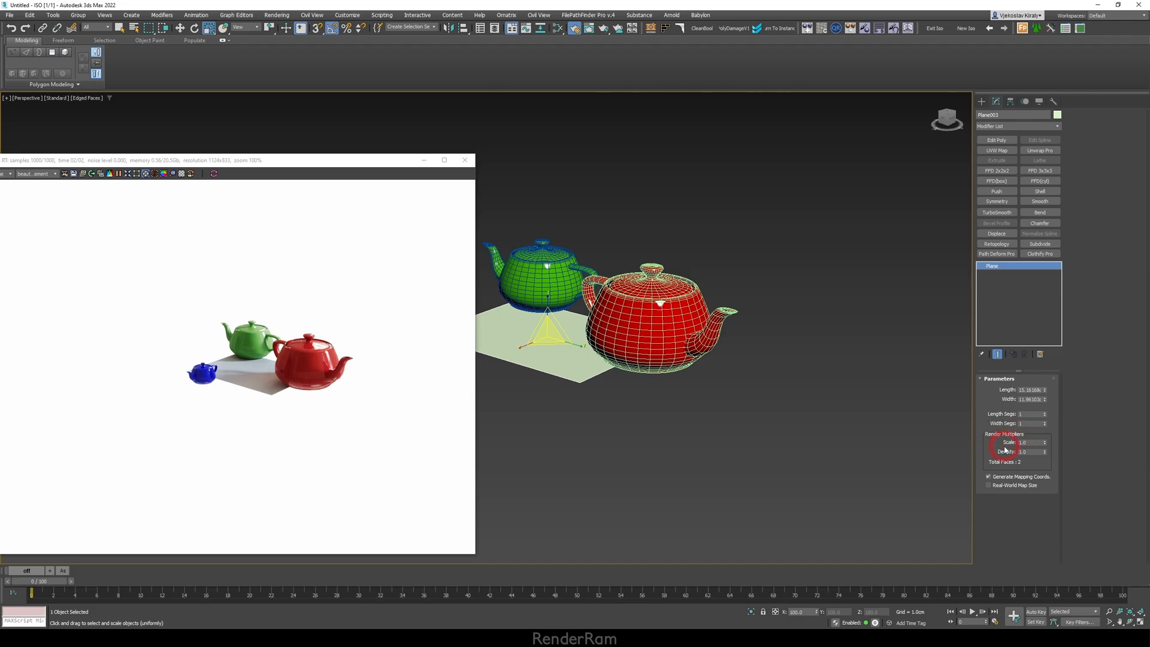
pyautogui.click(1023, 443)
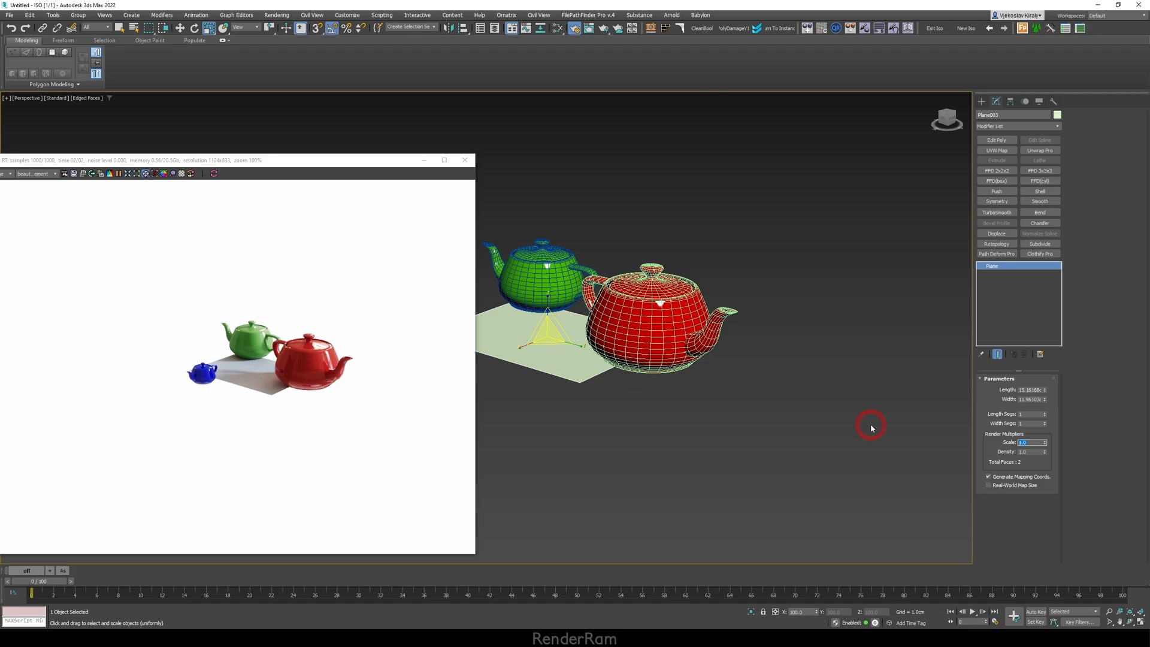
pyautogui.press('r')
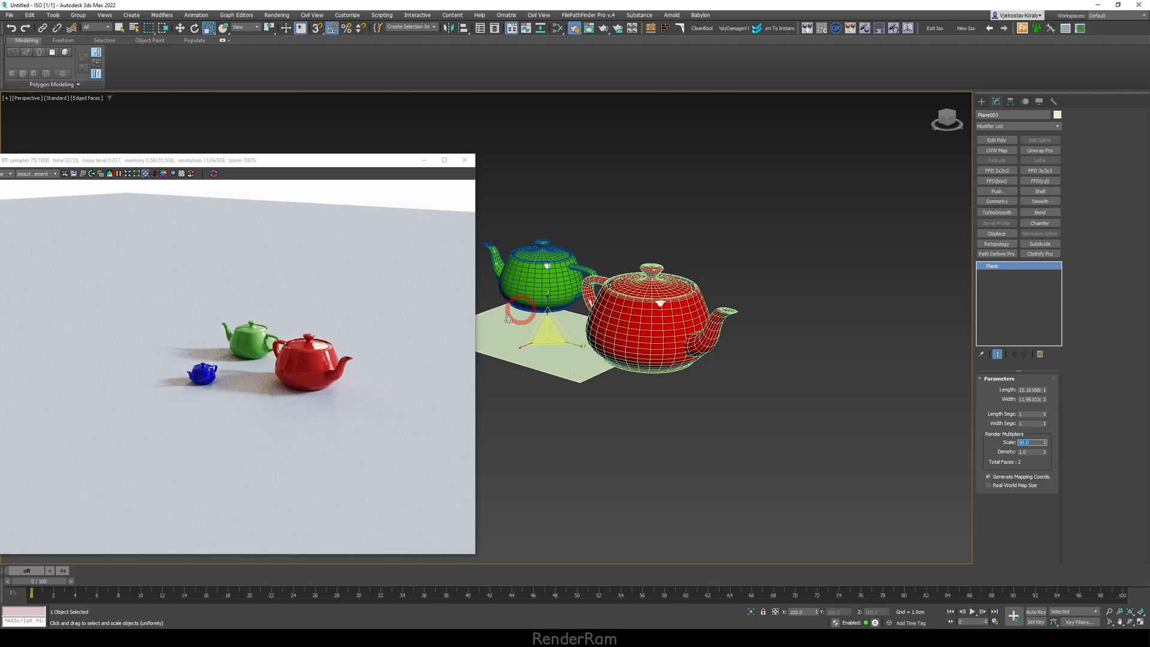
pyautogui.moveTo(570, 347)
pyautogui.keyDown('alt'); pyautogui.mouseDown(button='middle')
pyautogui.moveTo(573, 357)
pyautogui.moveTo(481, 350)
pyautogui.moveTo(554, 353)
pyautogui.mouseUp(button='middle'); pyautogui.keyUp('alt')
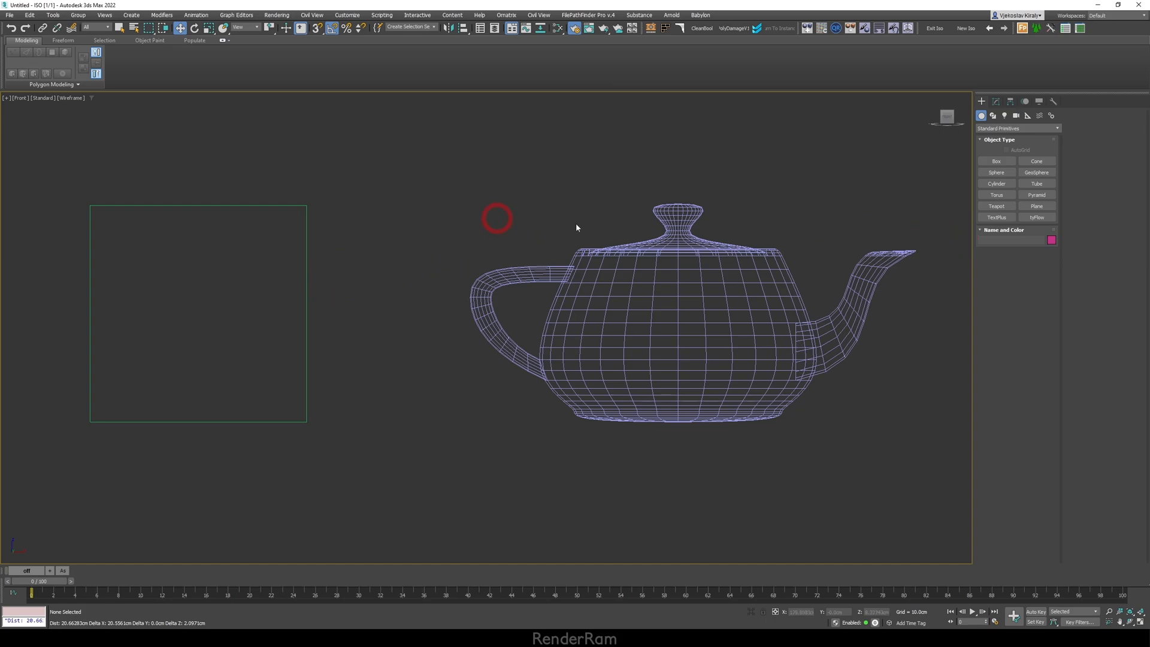
# Step: Draw a temporary plane from the teapot's handle to its spout tip to check its width, and delete it
pyautogui.click(1036, 206)
pyautogui.moveTo(480, 290); pyautogui.dragTo(916, 249)
pyautogui.click(1032, 308)
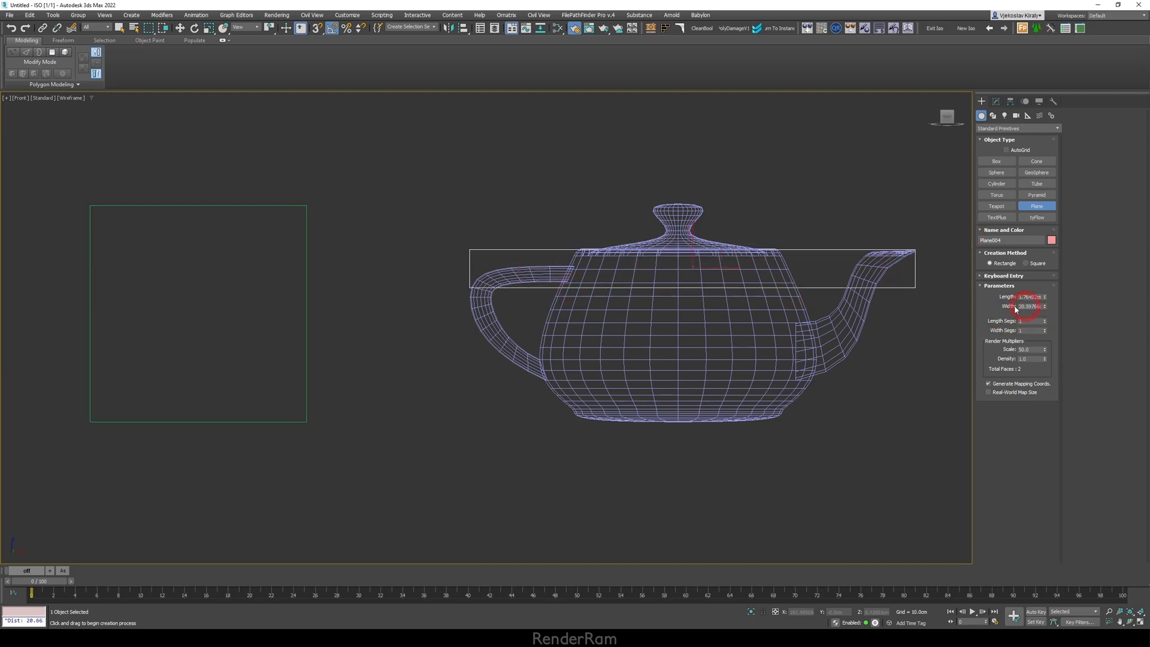
pyautogui.moveTo(721, 266); pyautogui.dragTo(736, 256, button='middle')
pyautogui.press('Delete')
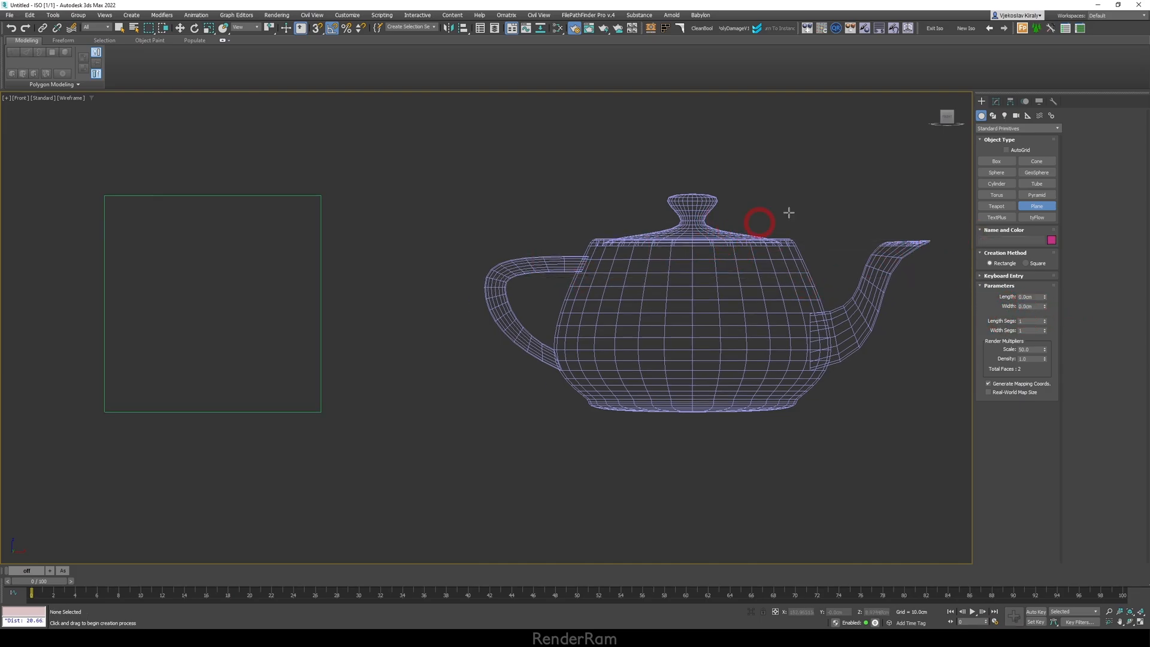
# Step: Measure the distance from the teapot's handle to its spout tip and open the MAXScript Listener to read it
pyautogui.click(1028, 115)
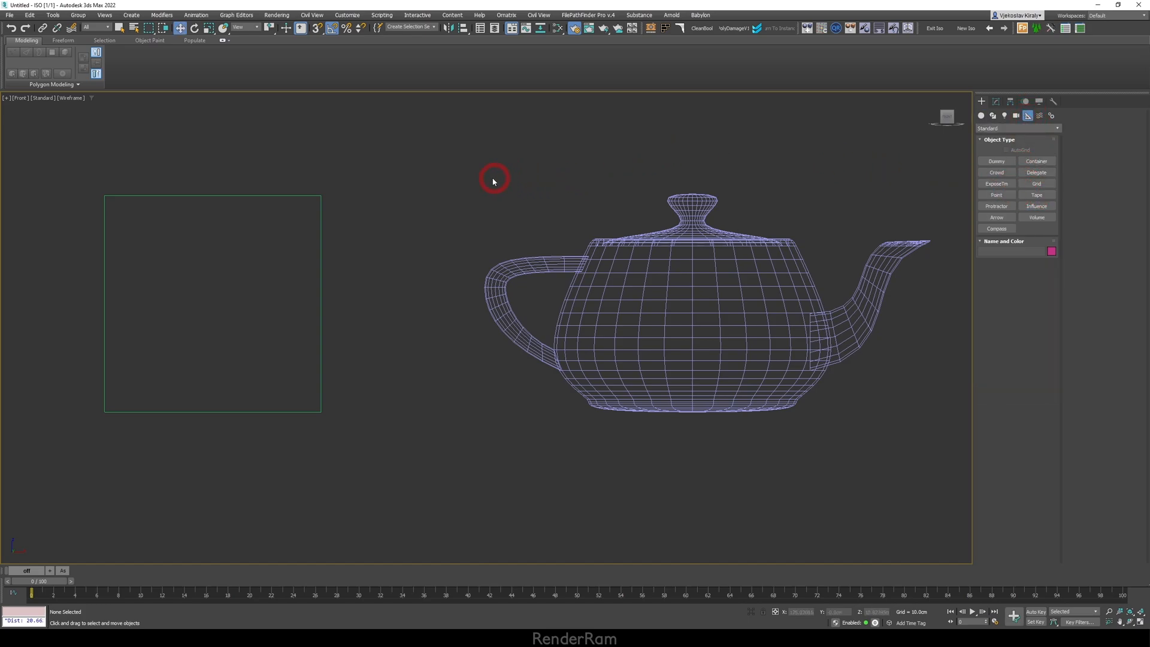
pyautogui.click(53, 15)
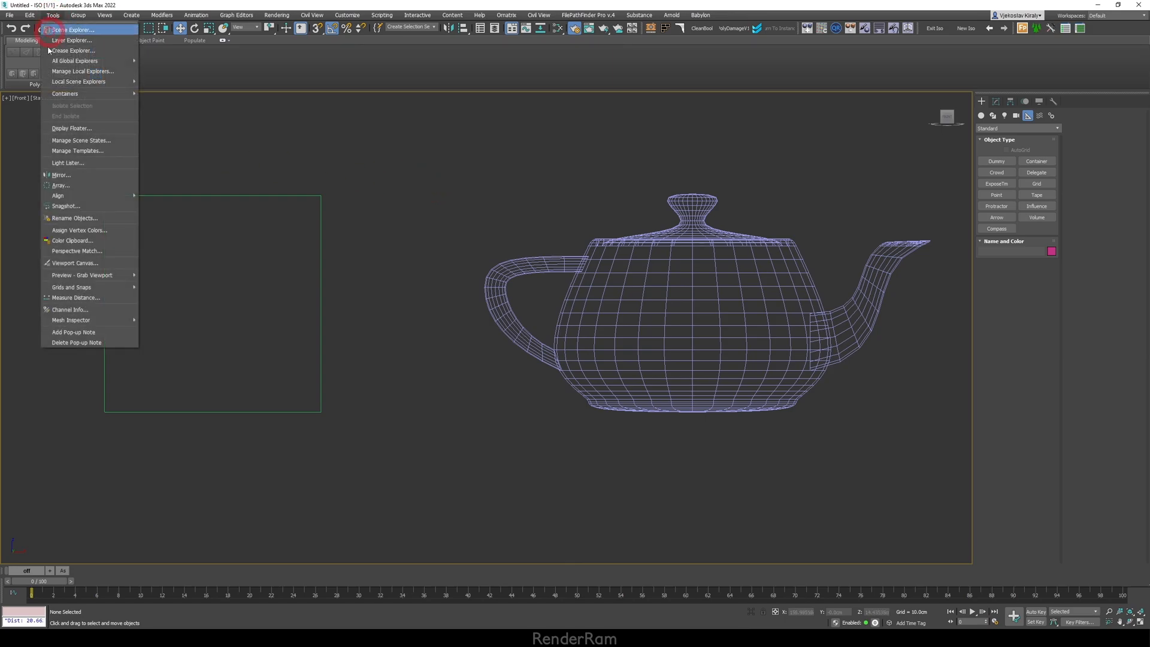
pyautogui.click(76, 299)
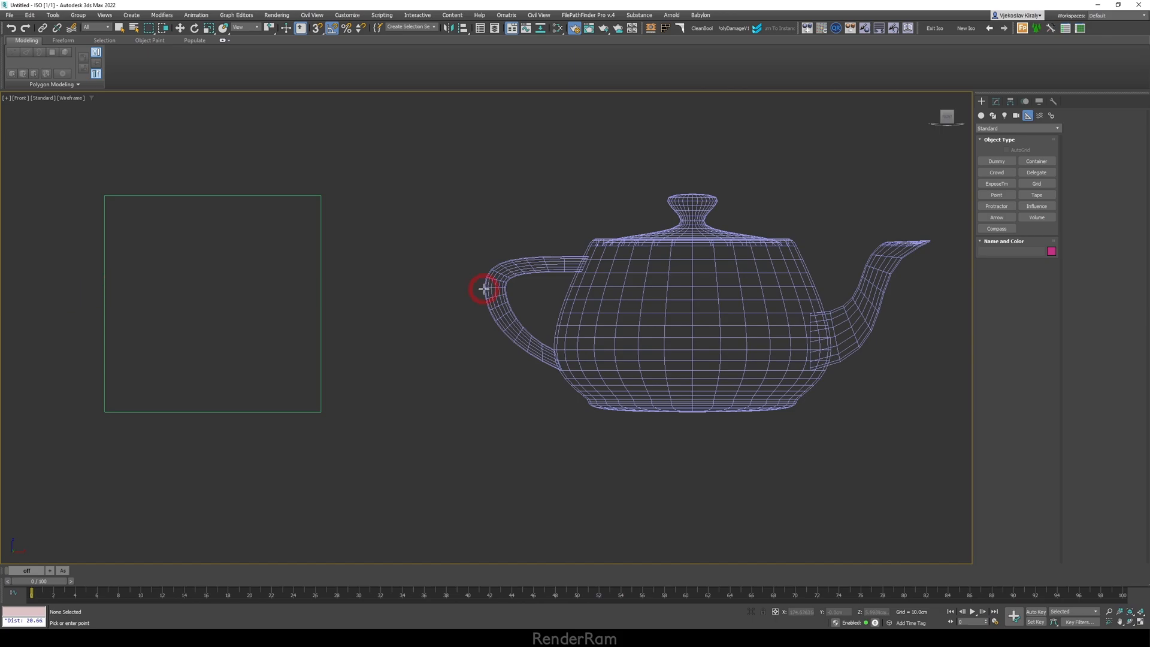
pyautogui.click(931, 241)
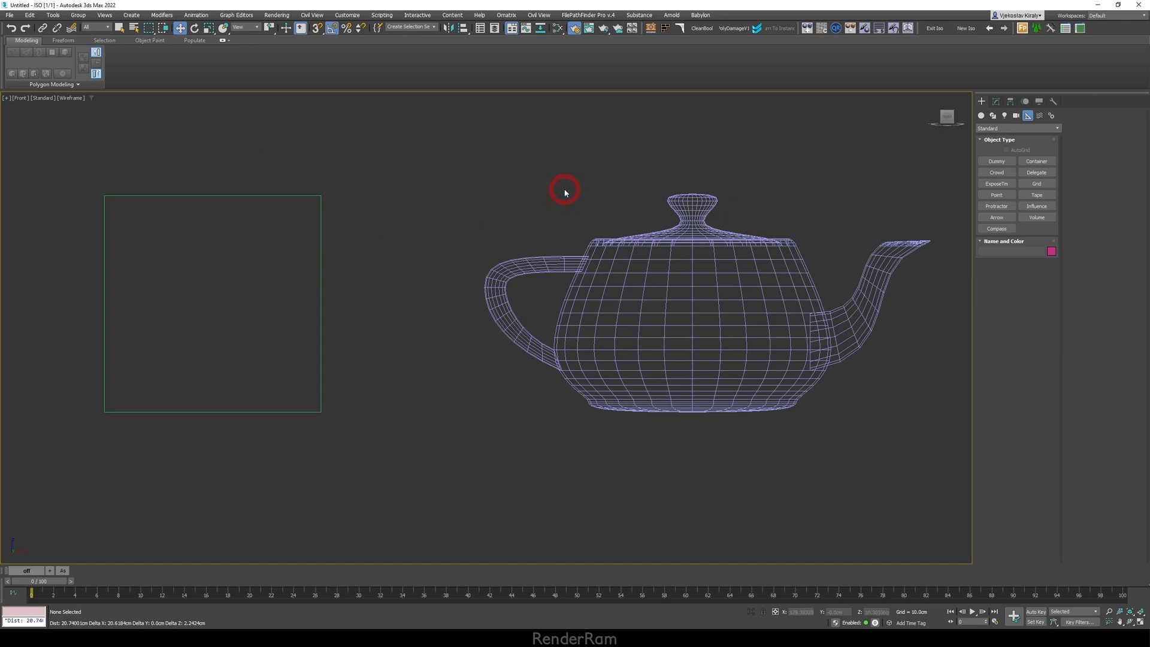
pyautogui.press('F11')
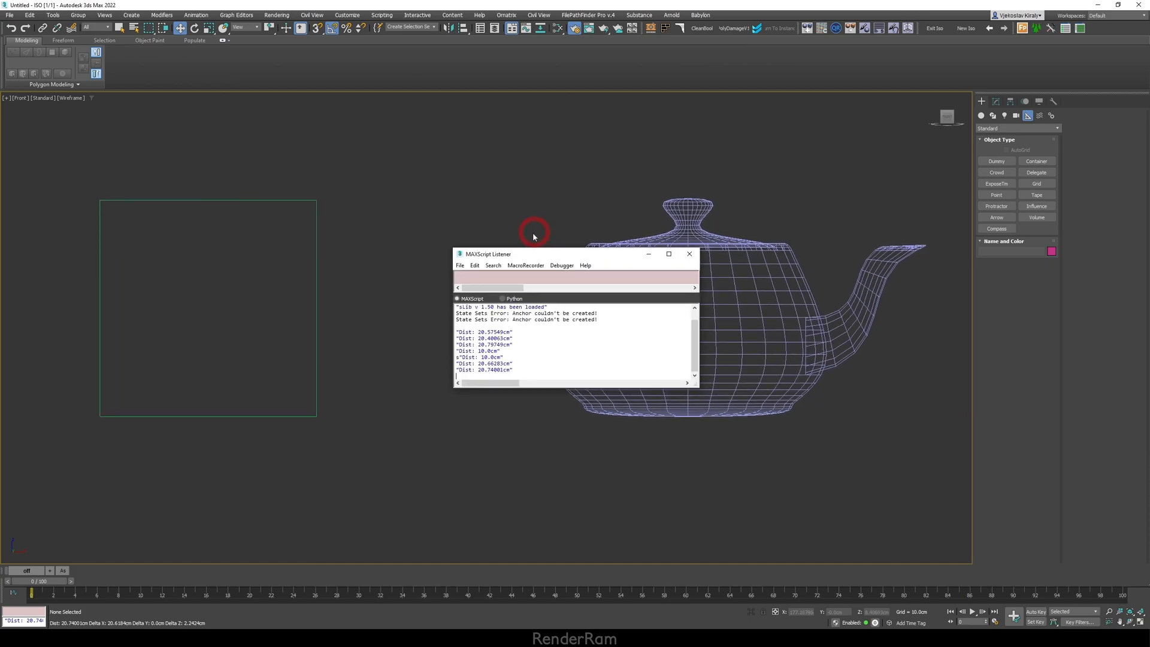
pyautogui.moveTo(547, 257); pyautogui.dragTo(445, 122)
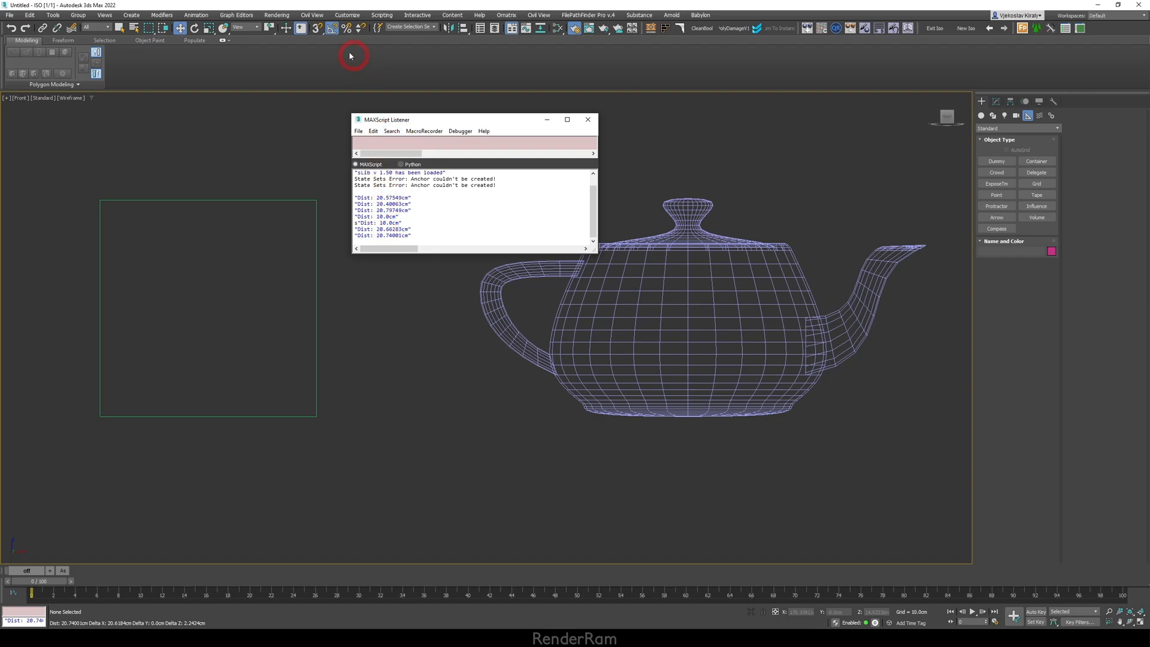
# Step: Enable snapping and measure the box's upper edge from corner to corner
pyautogui.click(318, 29)
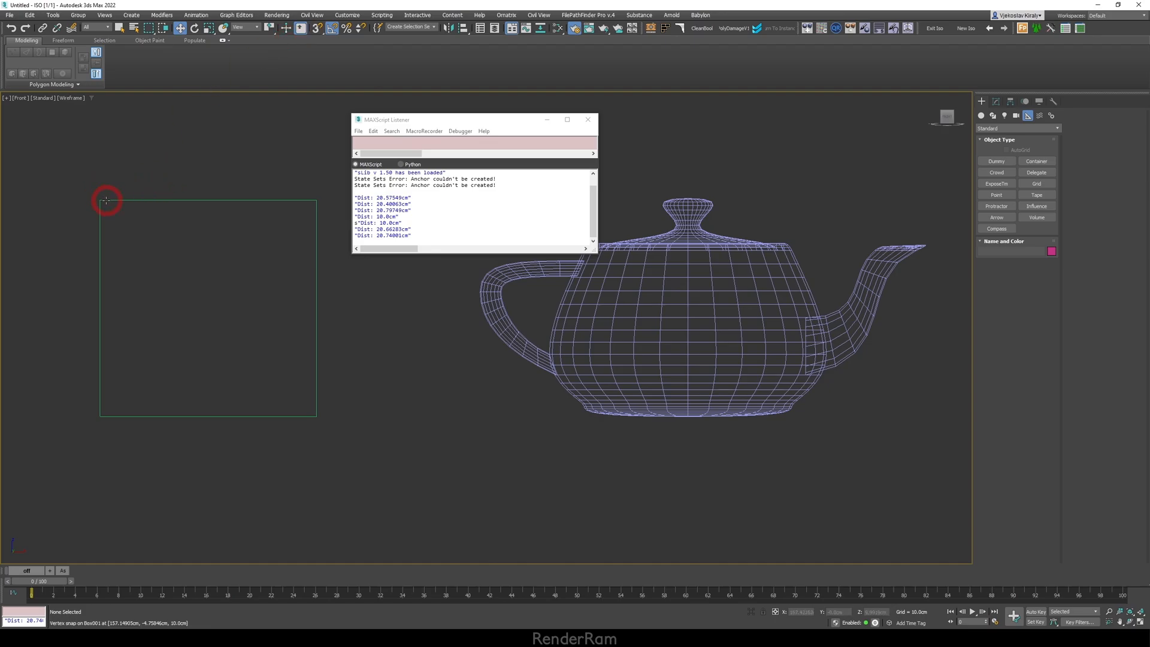
pyautogui.click(317, 28)
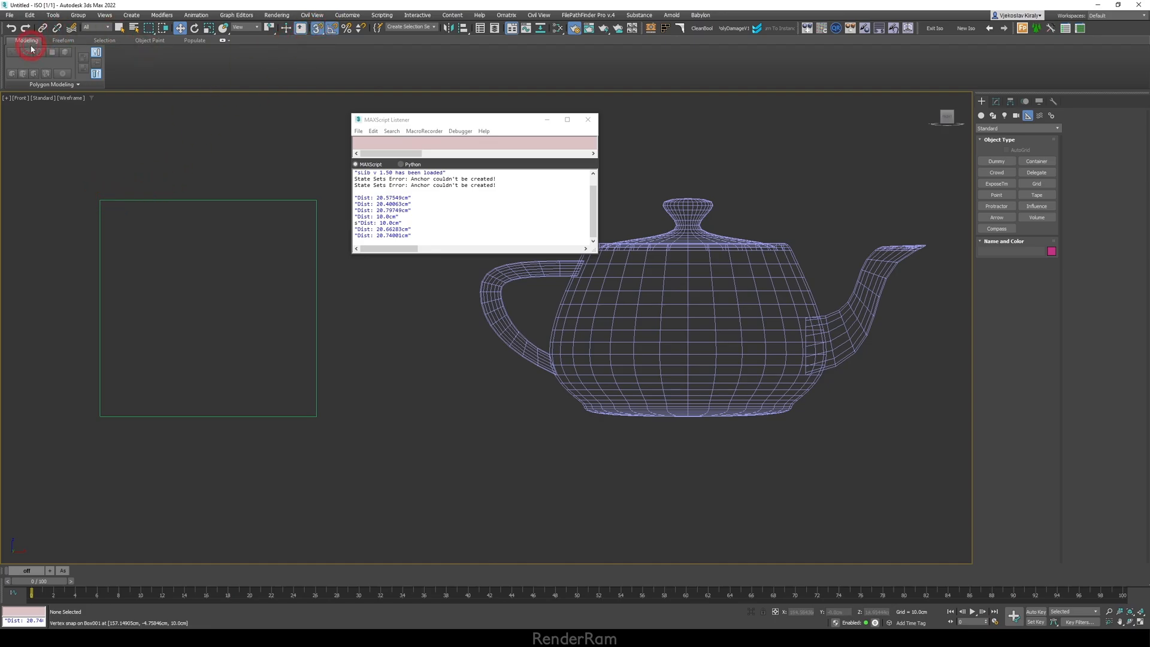
pyautogui.click(52, 15)
pyautogui.click(79, 298)
pyautogui.click(100, 201)
pyautogui.click(314, 200)
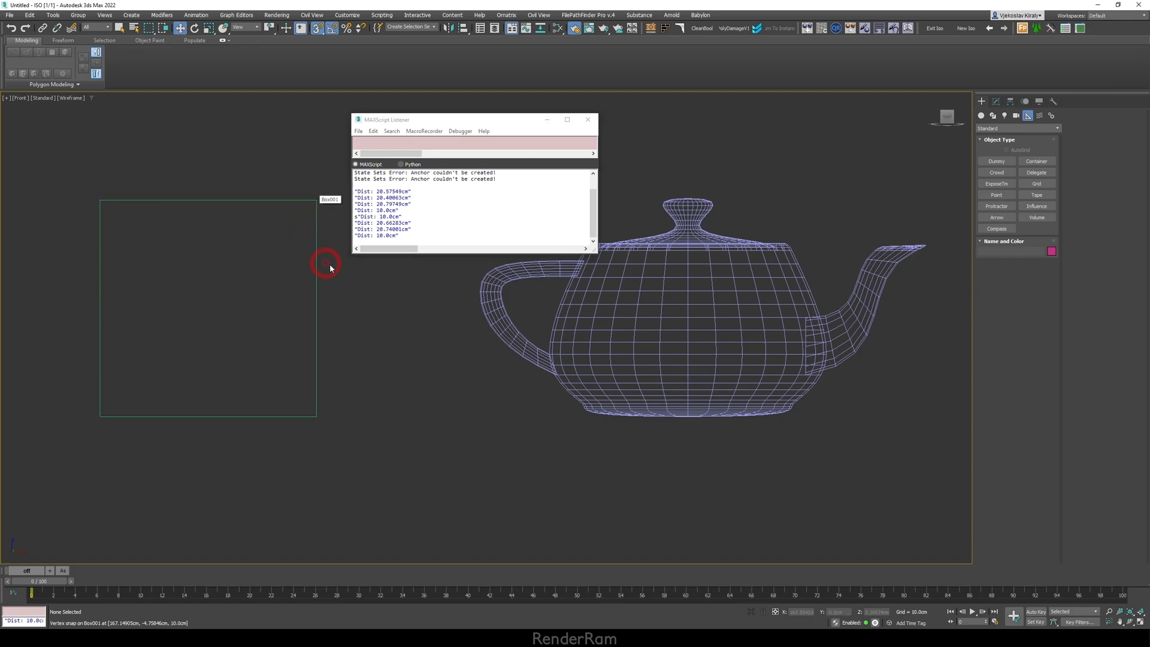
# Step: Measure the box's space diagonal between two opposite corners in a tilted view
pyautogui.click(144, 72)
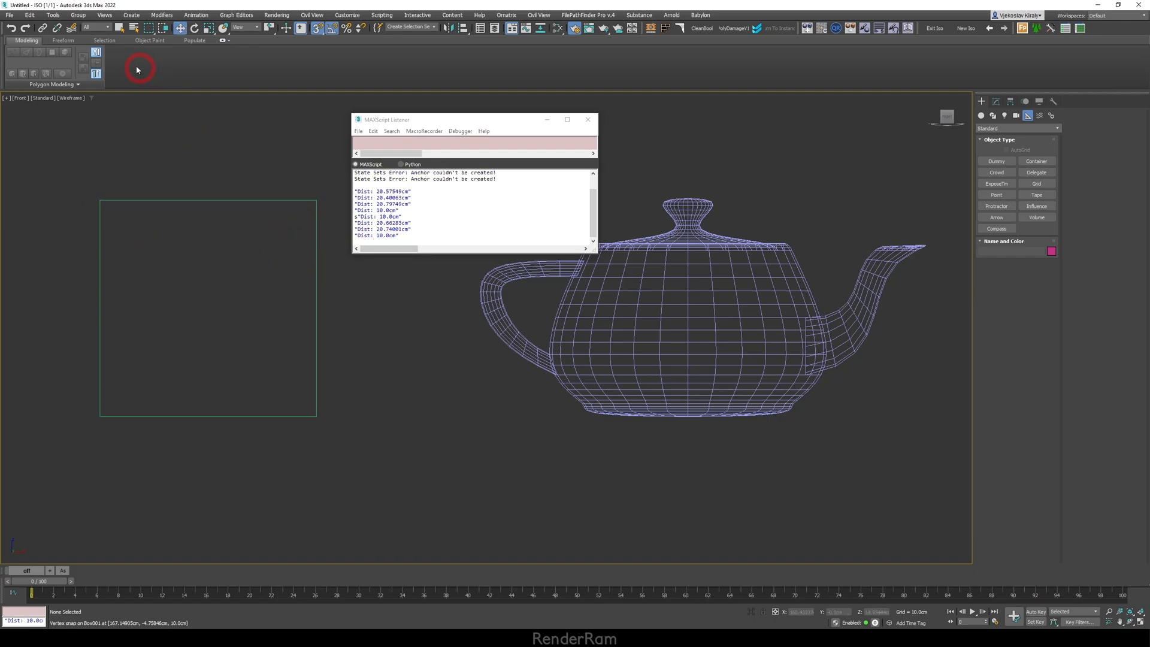
pyautogui.keyDown('alt'); pyautogui.moveTo(100, 126); pyautogui.dragTo(101, 187, button='middle'); pyautogui.keyUp('alt')
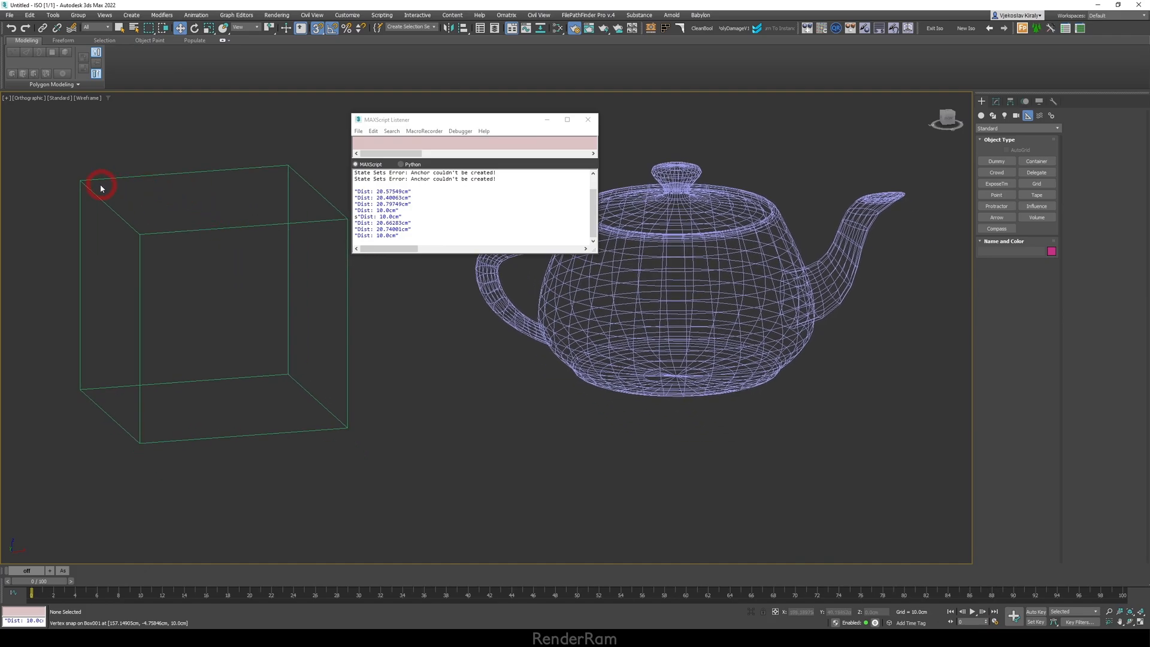
pyautogui.click(56, 15)
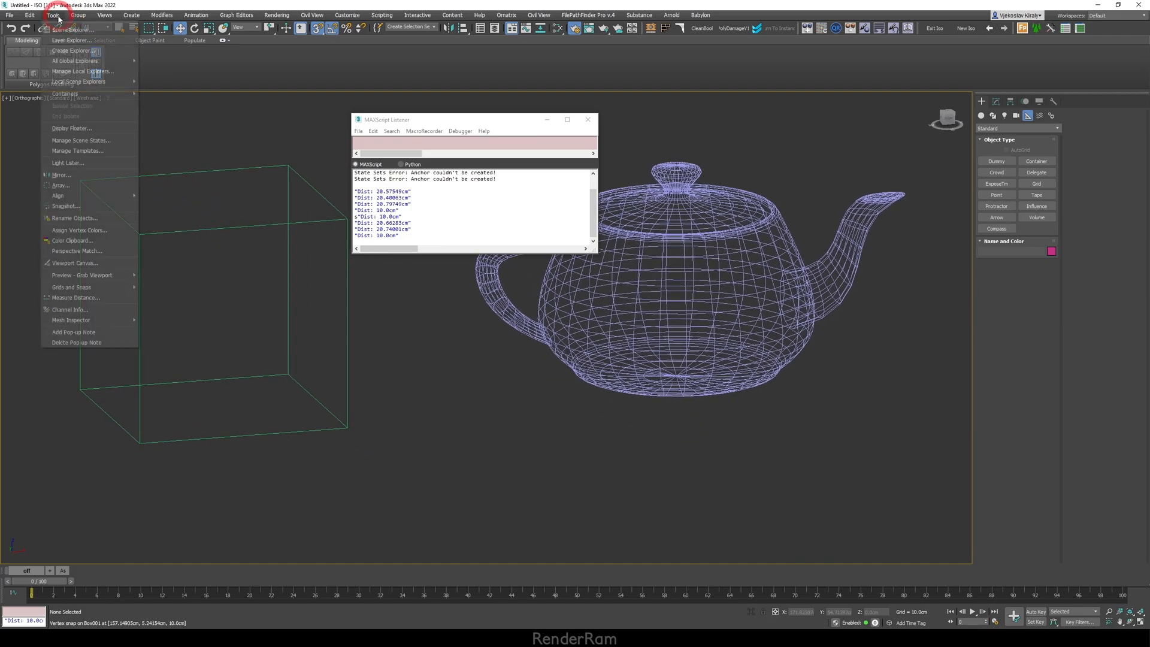
pyautogui.click(77, 297)
pyautogui.click(347, 427)
pyautogui.click(384, 240)
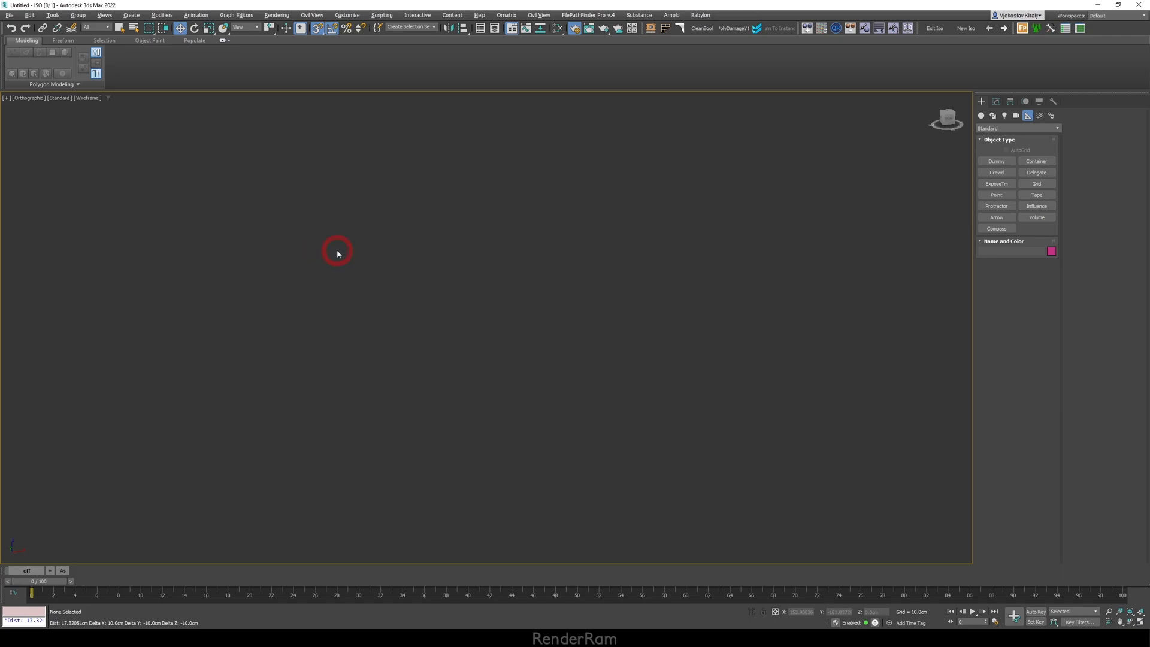
# Step: Set the render's paper size to A3 - 420x297mm in portrait orientation with the Print Size Assistant
pyautogui.click(276, 15)
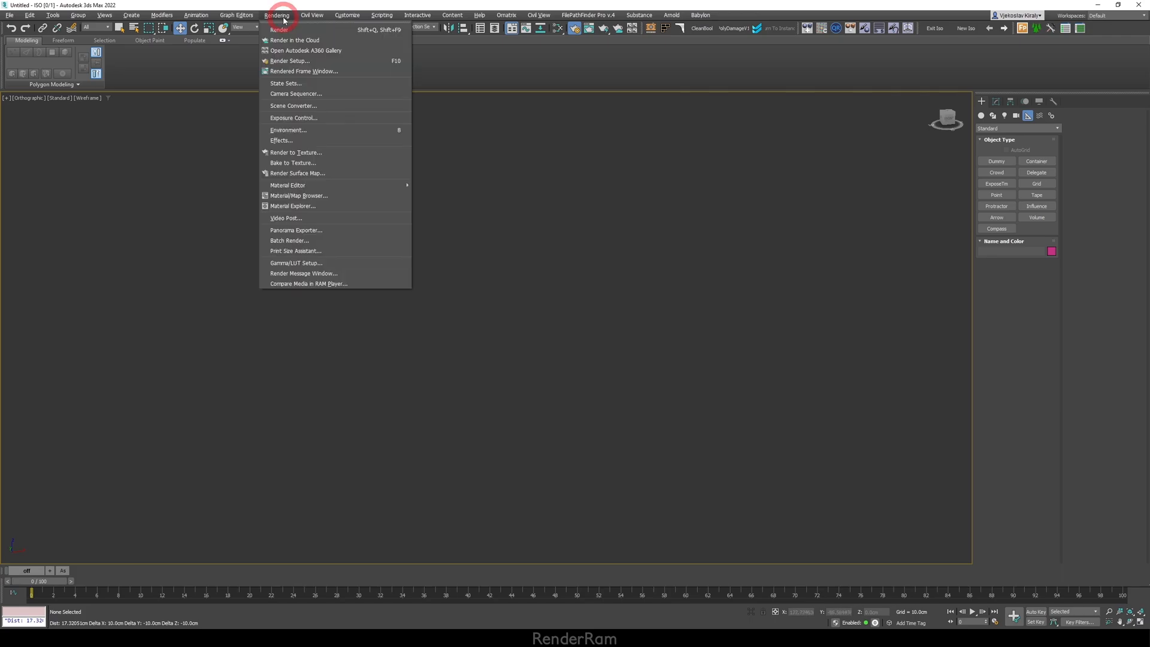
pyautogui.click(275, 252)
pyautogui.moveTo(189, 175); pyautogui.dragTo(323, 178)
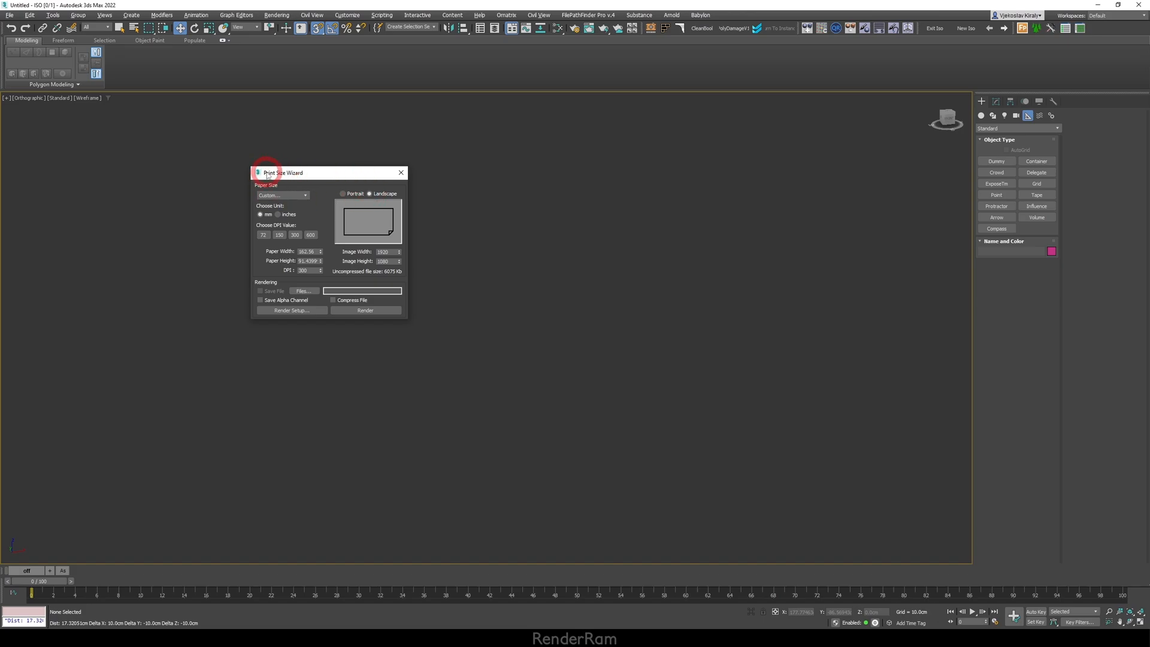
pyautogui.click(304, 196)
pyautogui.scroll(-2, 276, 237)
pyautogui.scroll(-1, 270, 251)
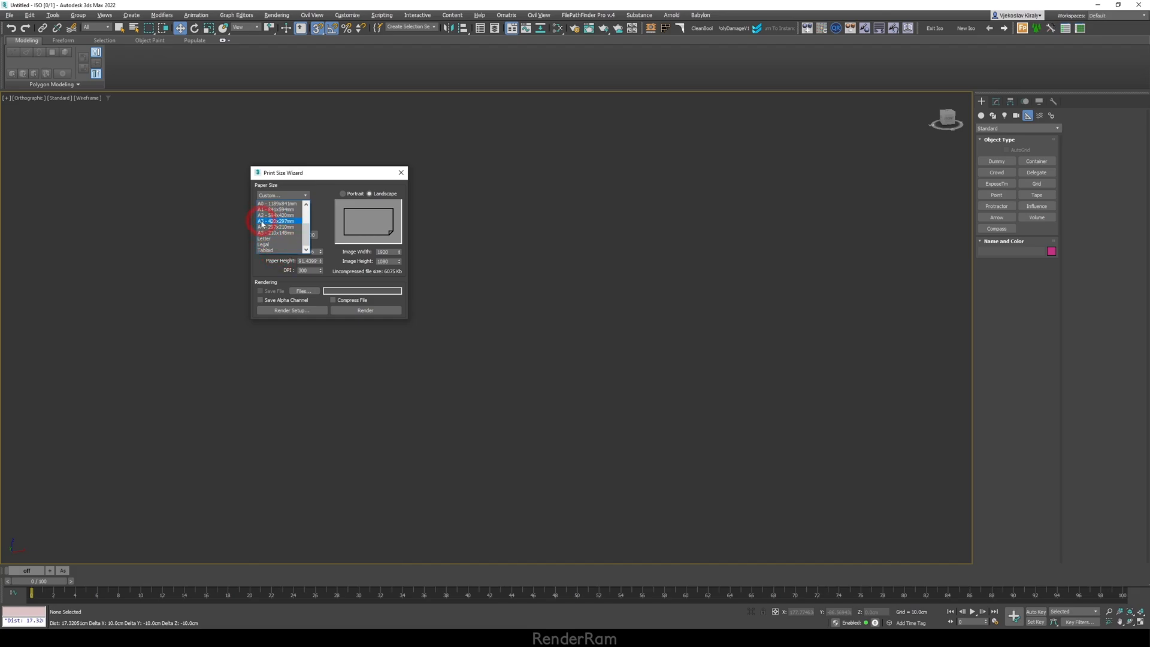
pyautogui.click(262, 222)
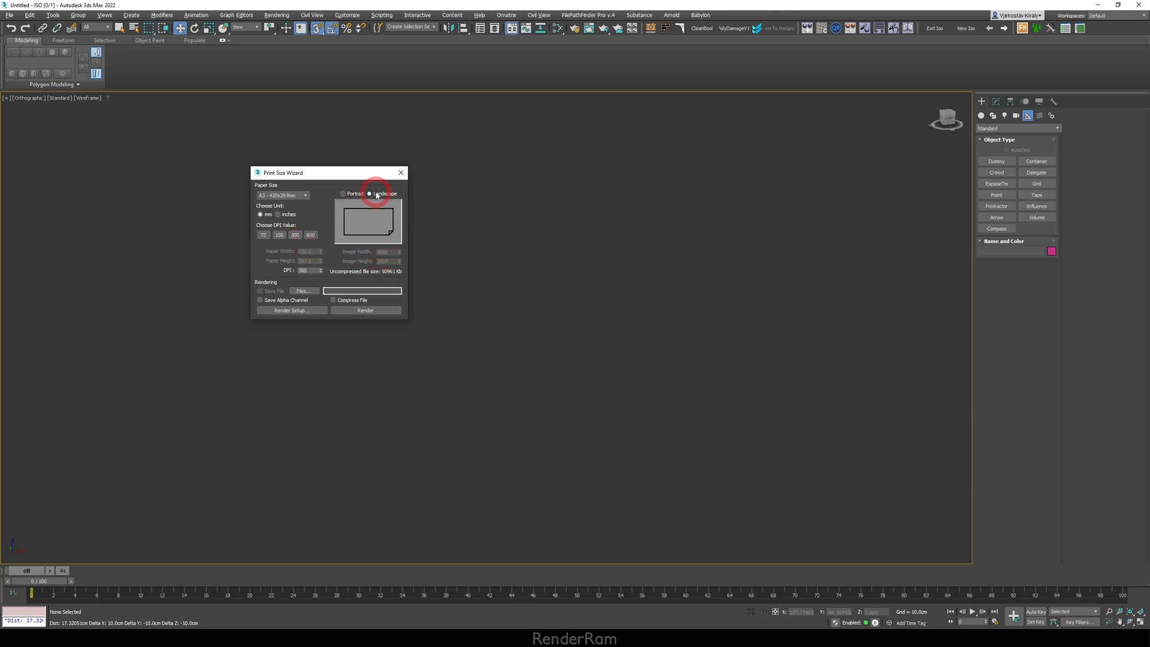
pyautogui.click(350, 195)
# Step: Open the render setup from the print size wizard and check the output width and height
pyautogui.click(294, 312)
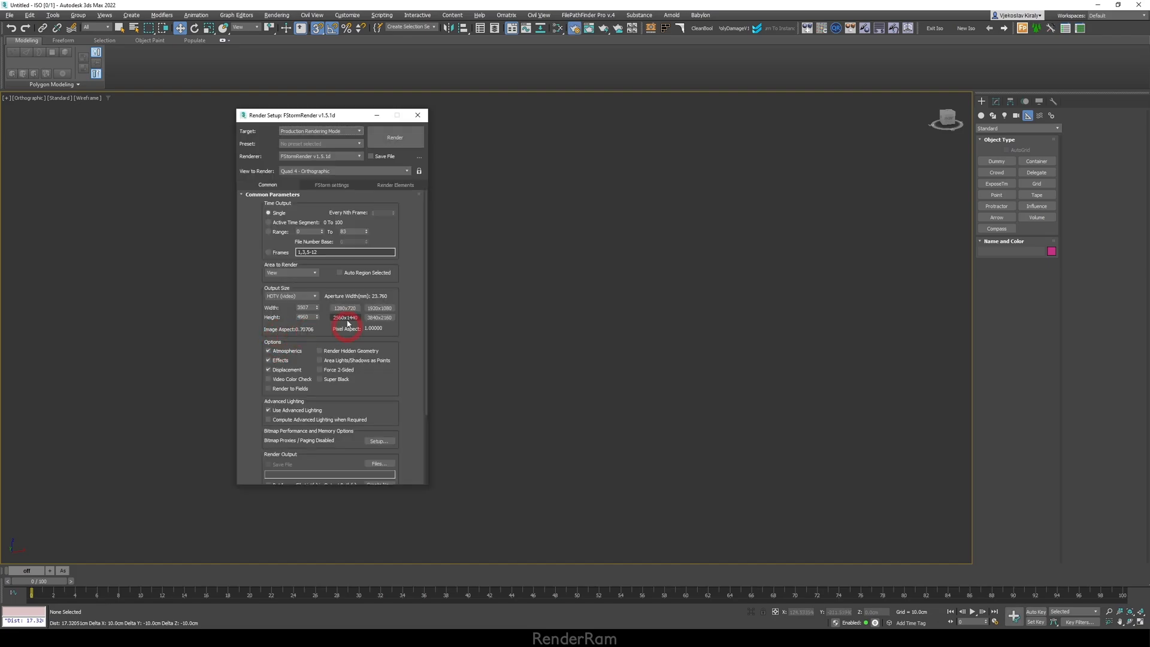
pyautogui.click(303, 307)
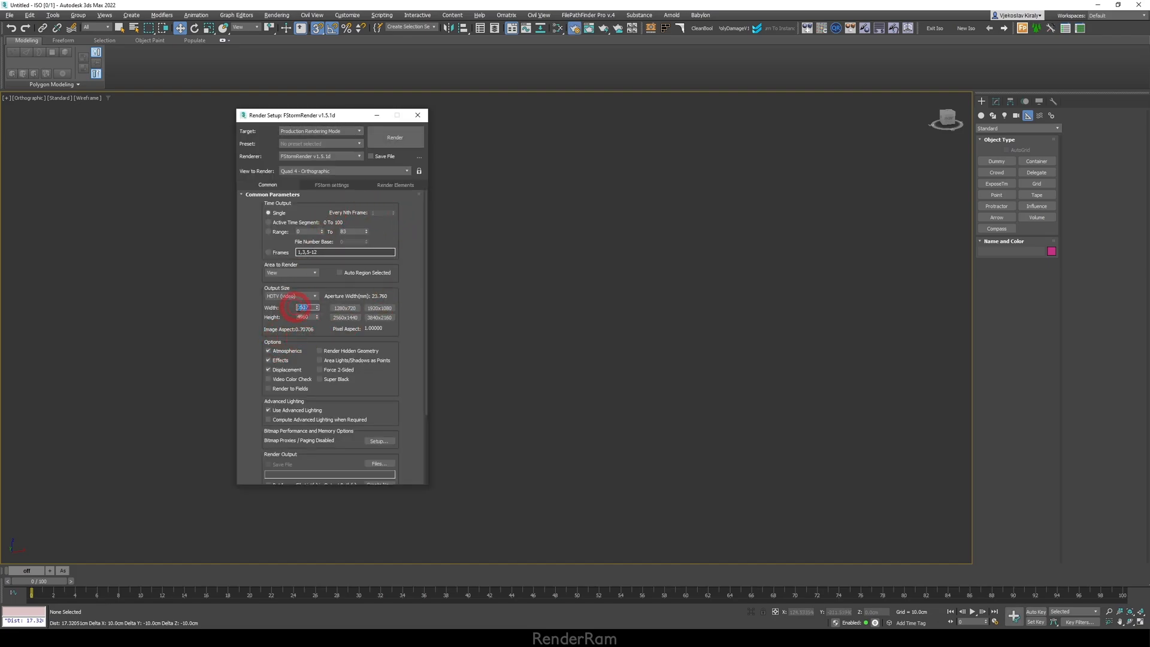
pyautogui.click(308, 317)
pyautogui.click(282, 316)
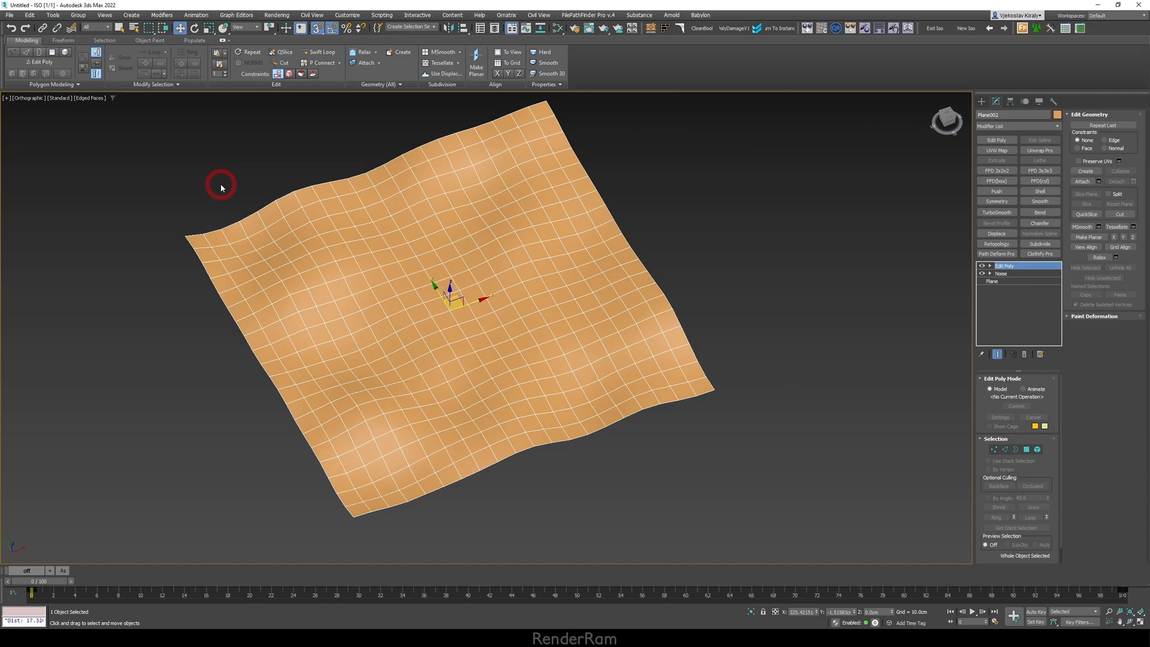
# Step: Select a closed four-sided loop of polygons a few rows inside the wavy plane's border
pyautogui.press('4')
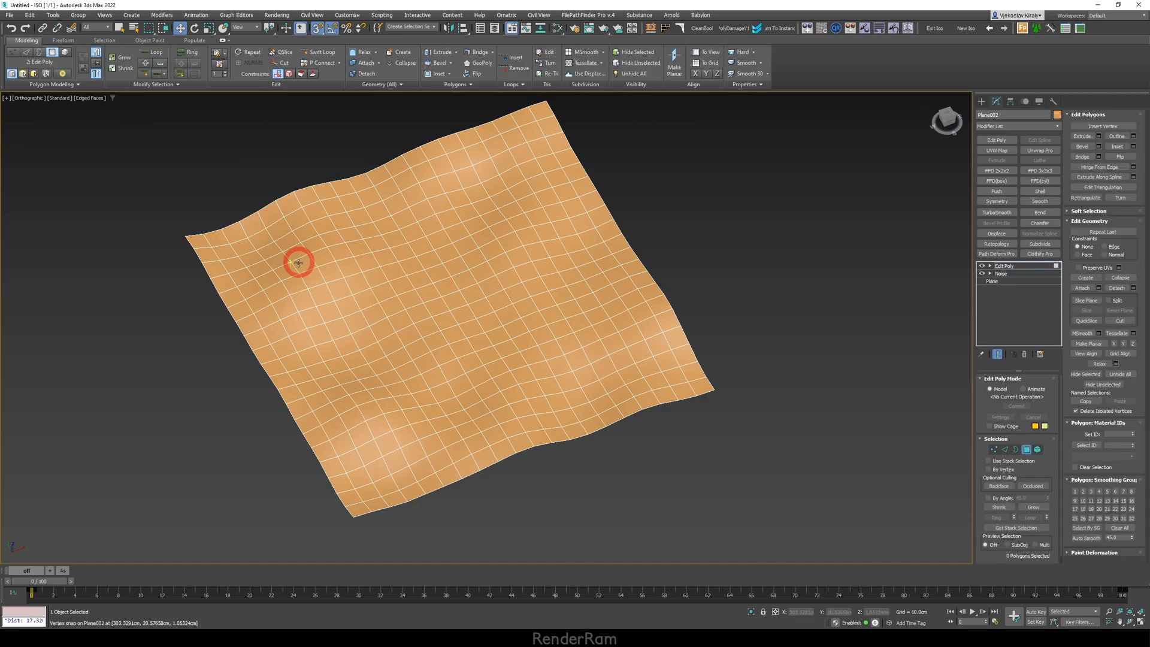
pyautogui.click(275, 260)
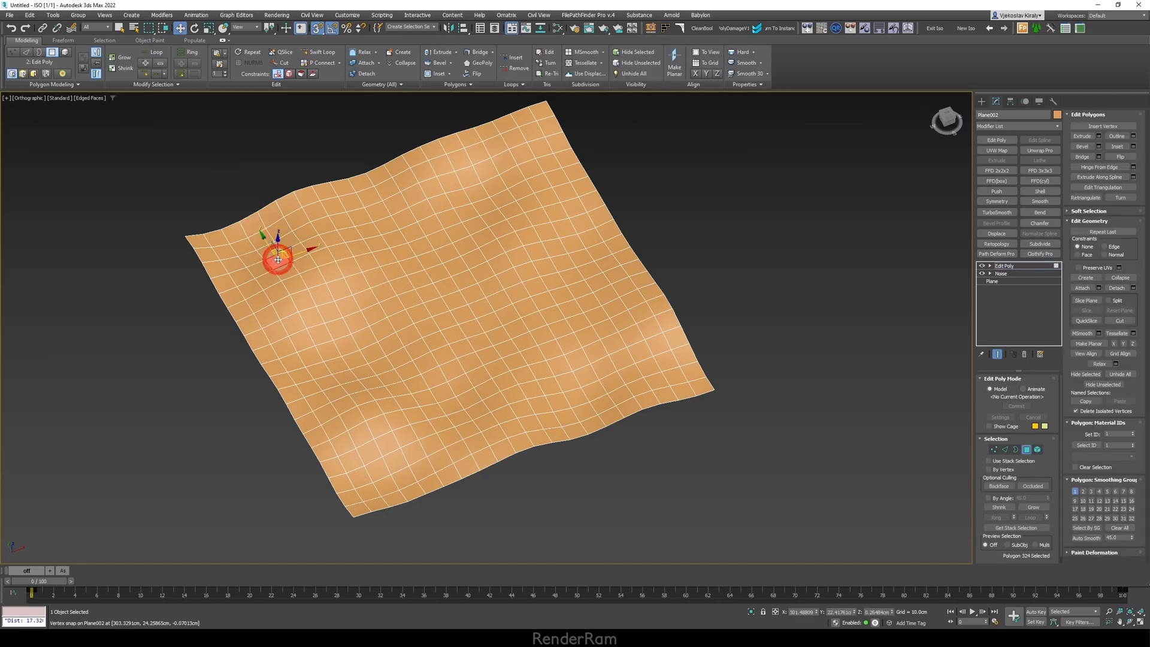
pyautogui.keyDown('ctrl'); pyautogui.doubleClick(386, 440); pyautogui.keyUp('ctrl')
pyautogui.keyDown('ctrl'); pyautogui.click(412, 433); pyautogui.keyUp('ctrl')
pyautogui.keyDown('ctrl'); pyautogui.doubleClick(628, 348); pyautogui.keyUp('ctrl')
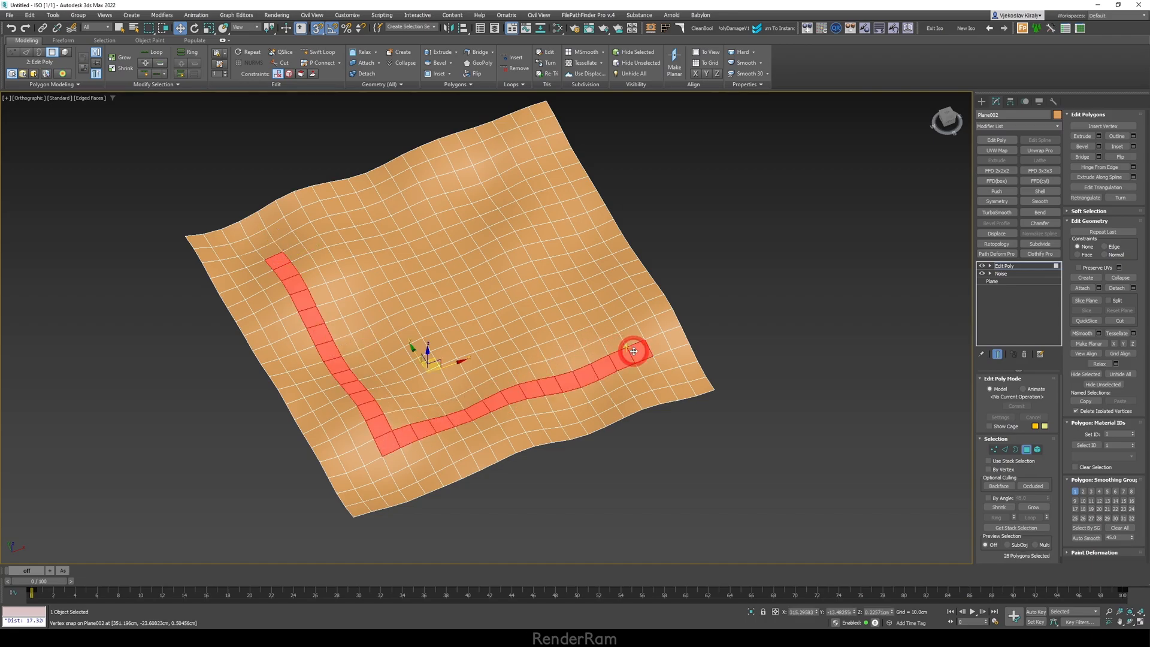
pyautogui.keyDown('ctrl'); pyautogui.doubleClick(531, 171); pyautogui.keyUp('ctrl')
pyautogui.keyDown('ctrl'); pyautogui.click(511, 178); pyautogui.keyUp('ctrl')
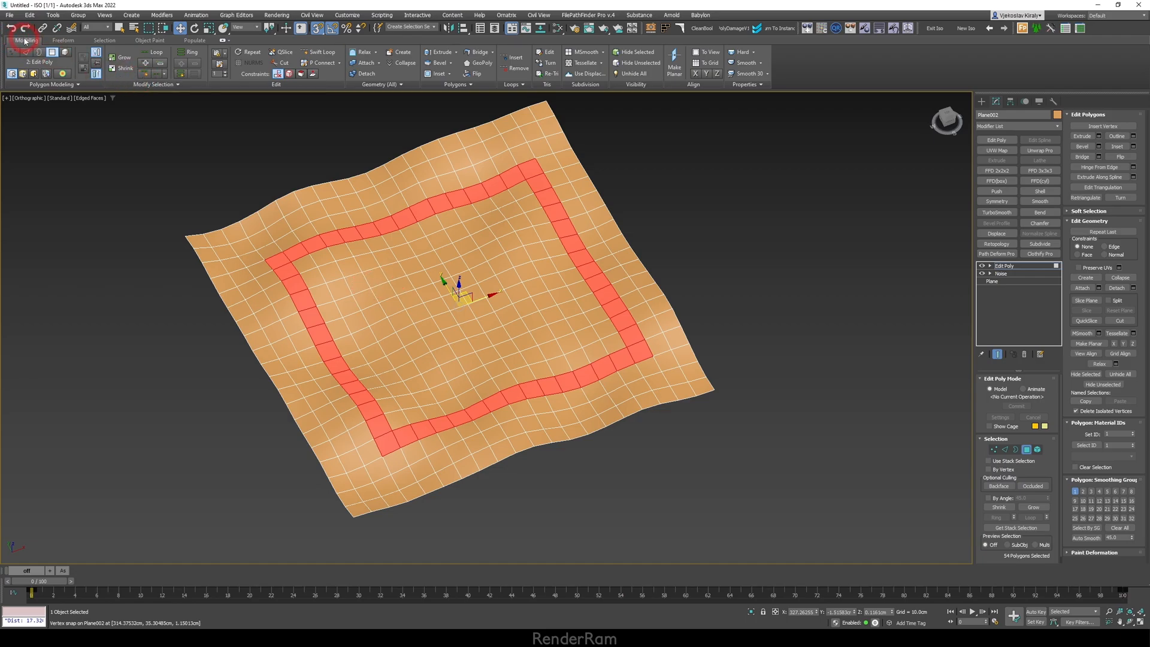
# Step: Add a central polygon to the loop selection, fill the enclosed area with Fill Hole, and undo both selection changes
pyautogui.click(160, 85)
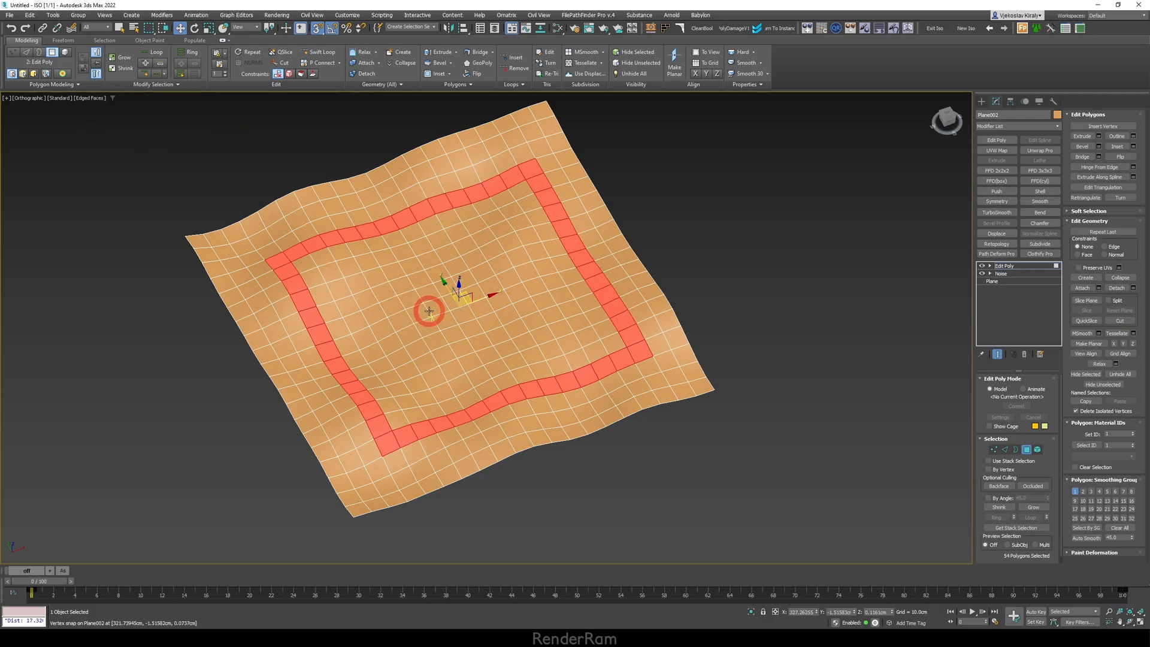
pyautogui.keyDown('ctrl'); pyautogui.click(482, 304); pyautogui.keyUp('ctrl')
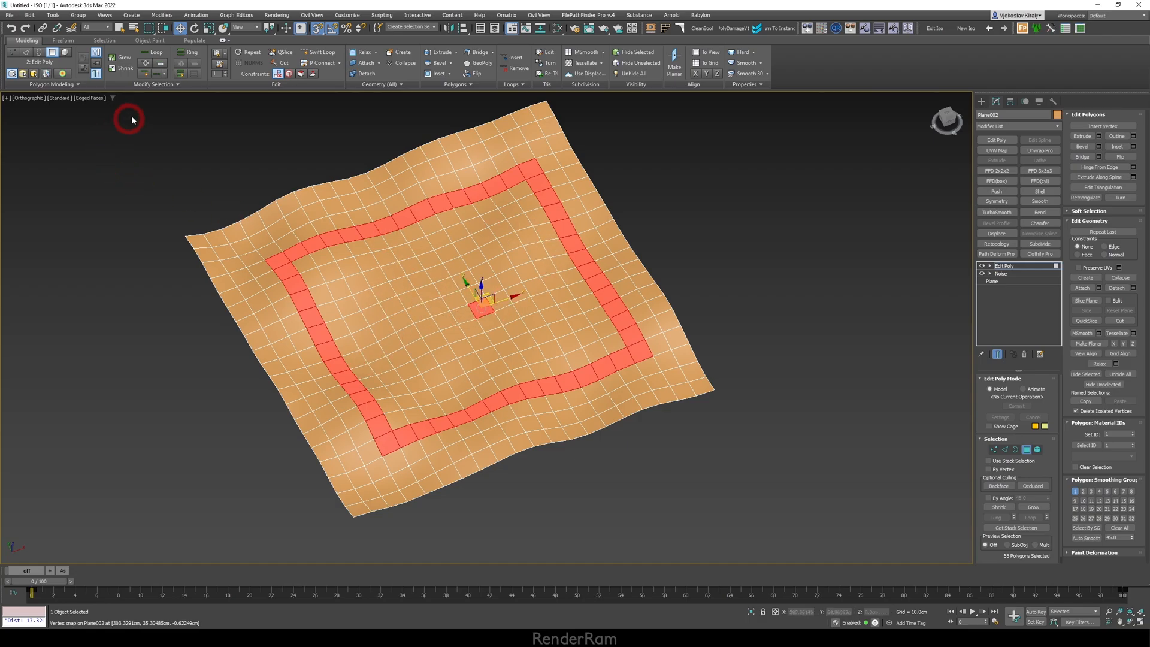
pyautogui.click(165, 84)
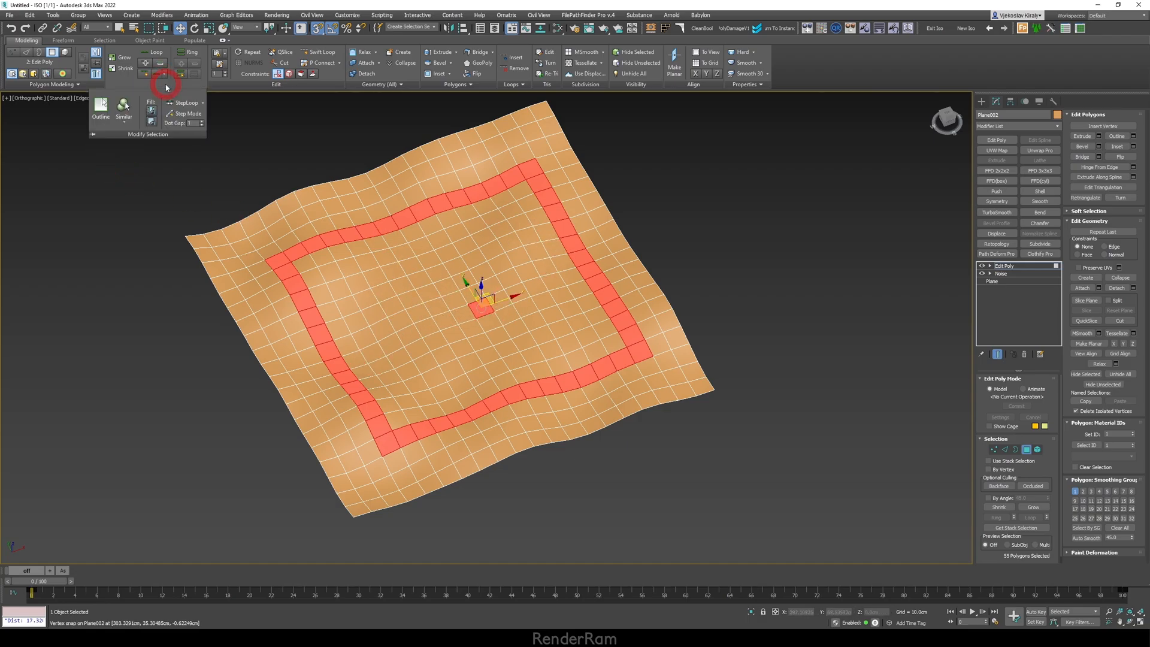
pyautogui.click(151, 122)
pyautogui.hotkey('ctrl', 'z')
pyautogui.hotkey('ctrl', 'z')
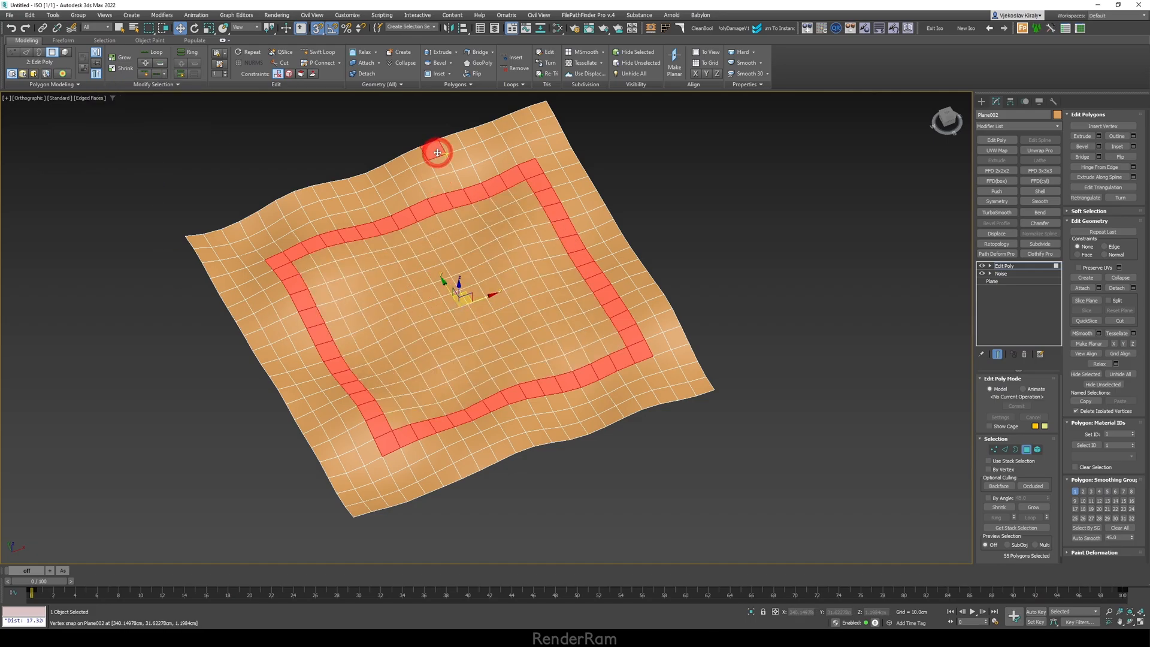
# Step: Extend the selection to all polygons outside the loop with Fill Hole, using a polygon near the plane's far edge
pyautogui.click(154, 85)
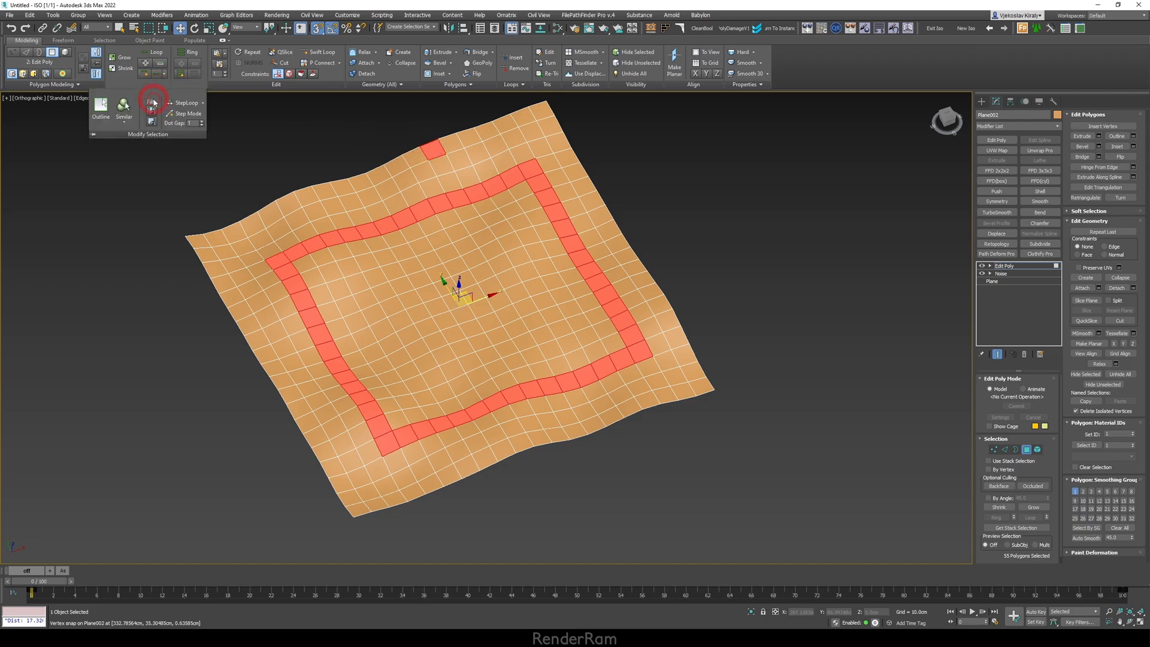
pyautogui.click(152, 122)
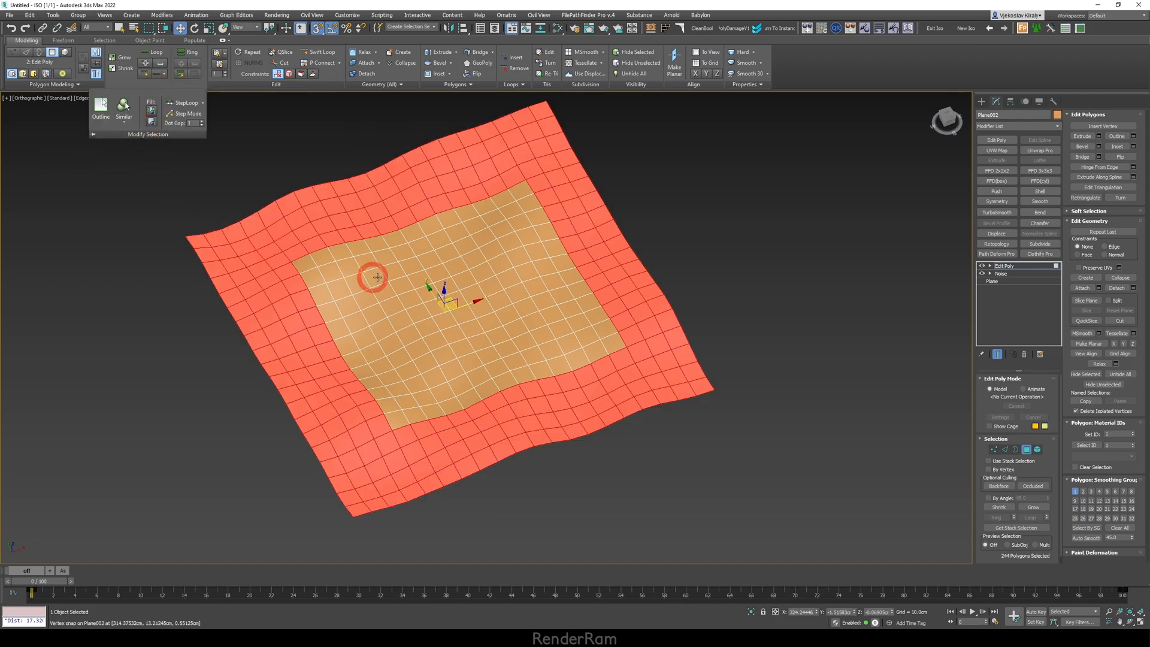
pyautogui.click(178, 85)
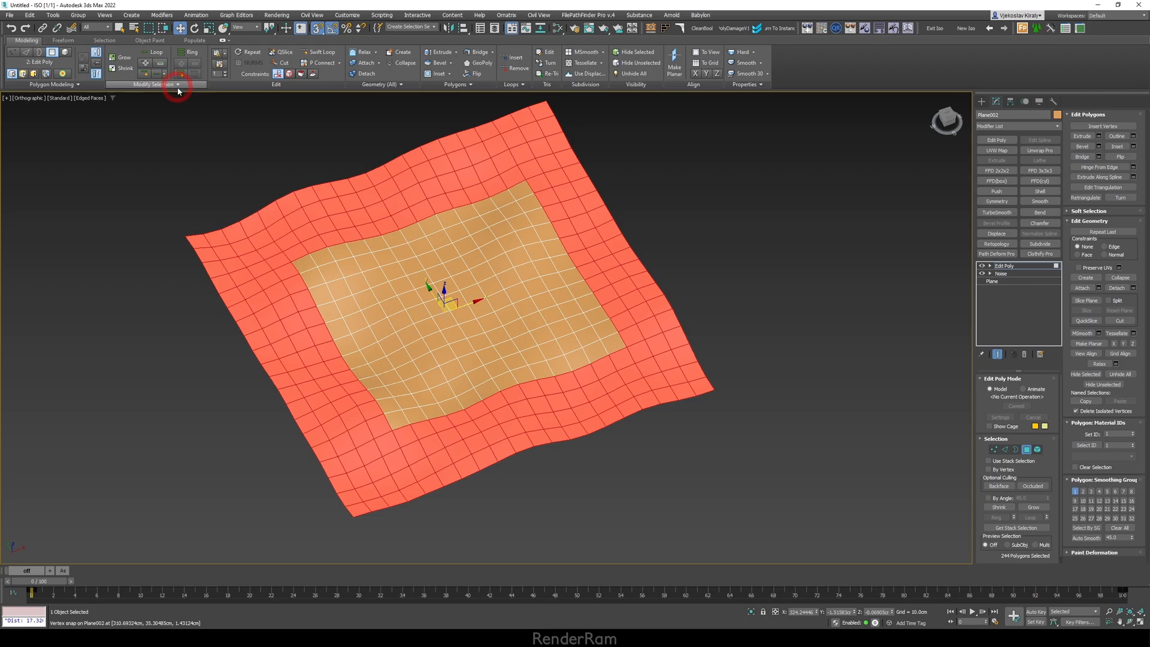
# Step: Select two diagonally opposite polygons on the plane and fill the rectangular area between them with the Fill selection tool
pyautogui.click(426, 425)
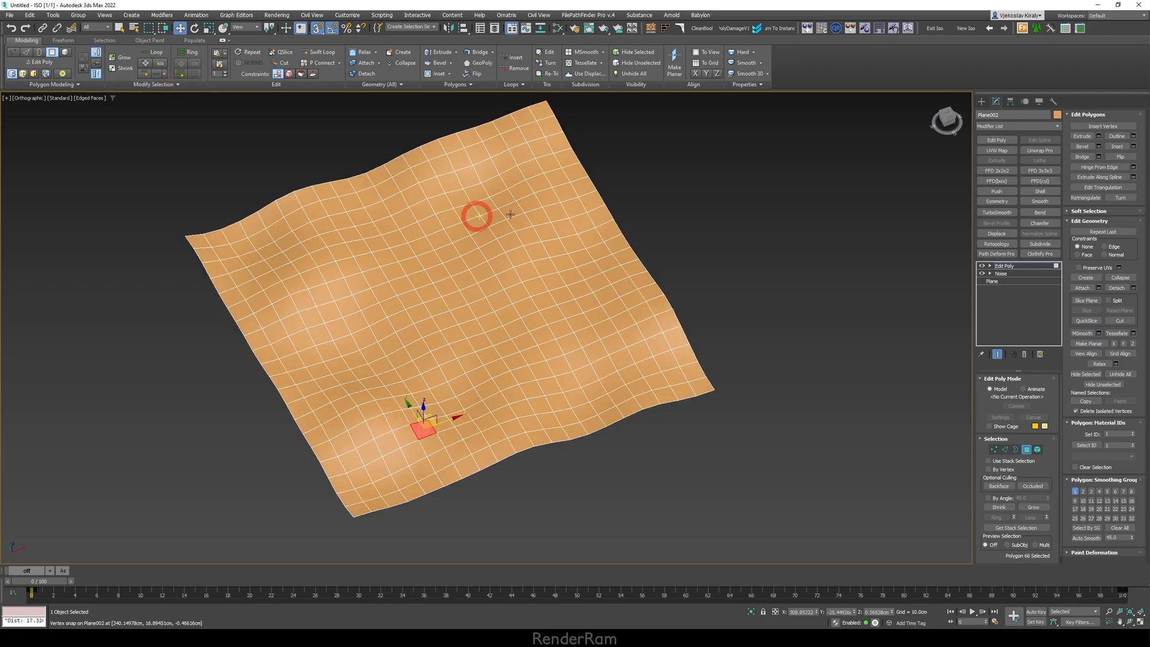
pyautogui.click(394, 421)
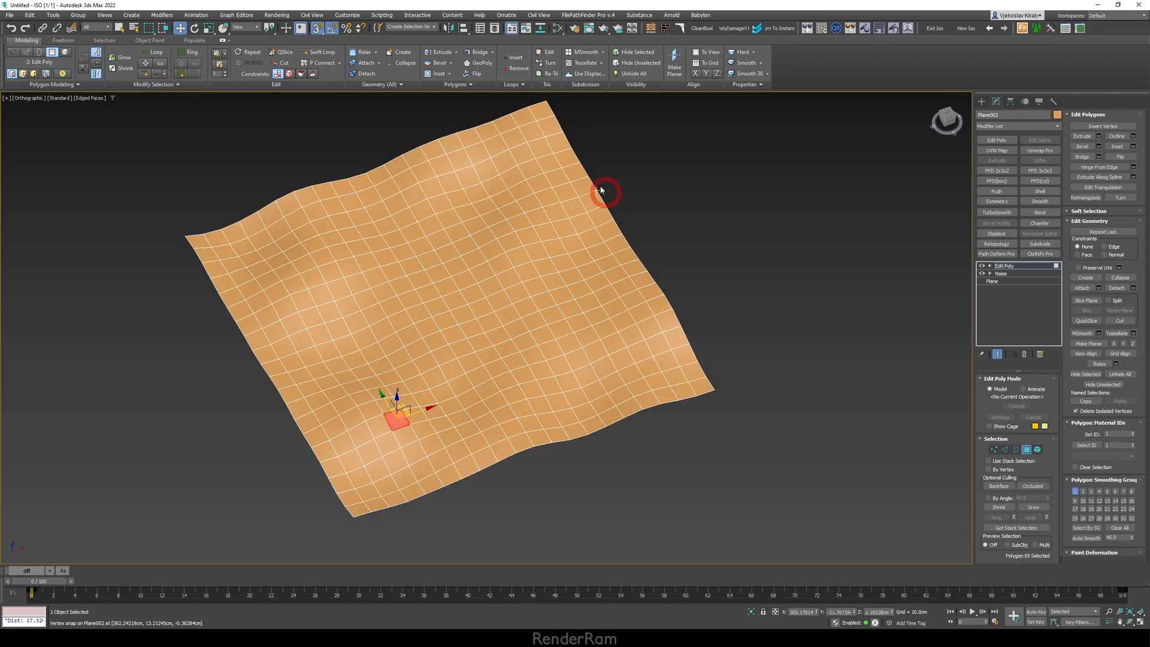
pyautogui.keyDown('ctrl'); pyautogui.click(508, 182); pyautogui.keyUp('ctrl')
pyautogui.click(172, 85)
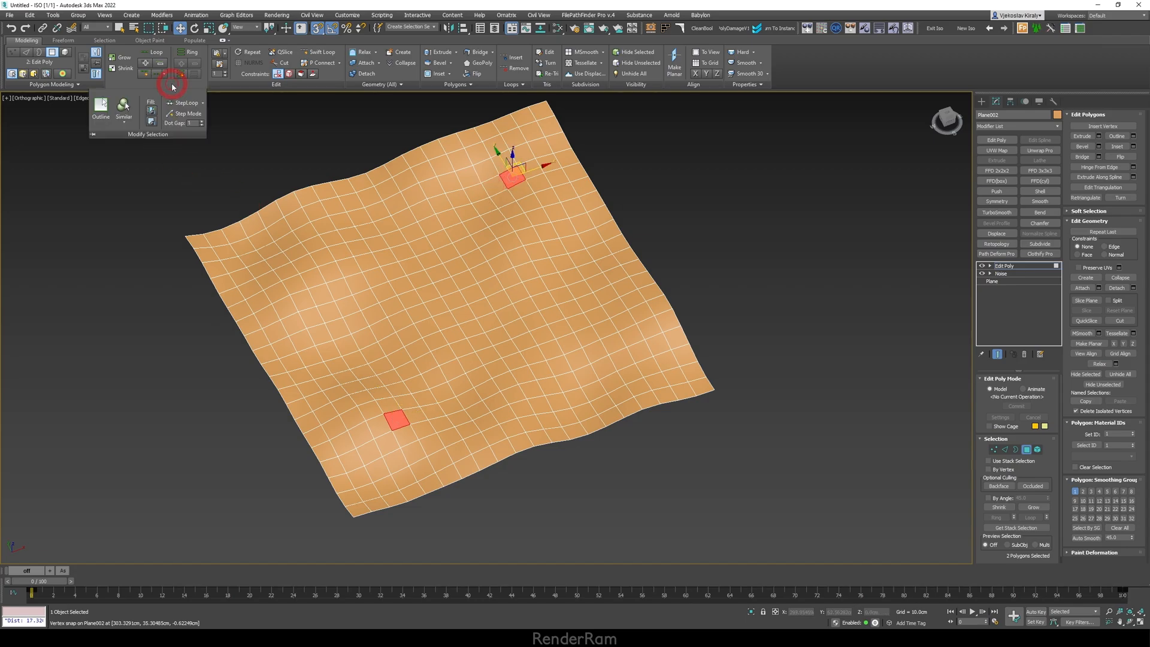
pyautogui.click(152, 111)
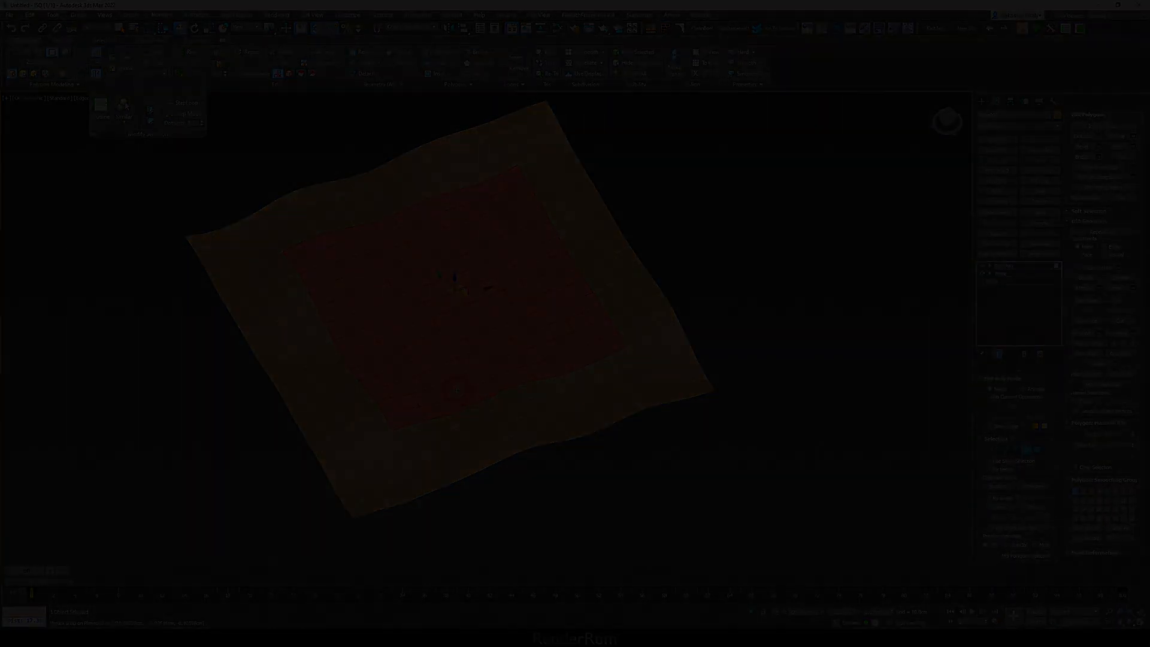